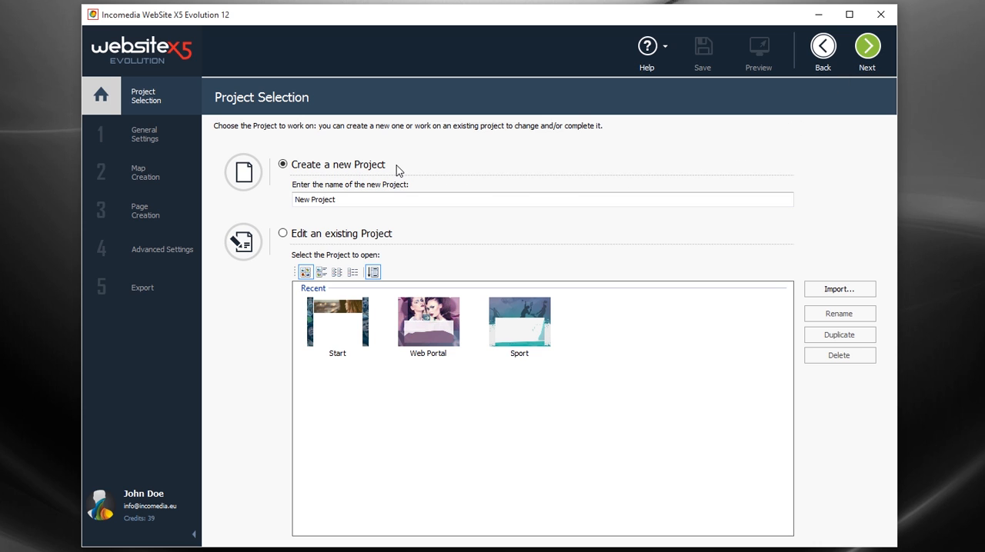
# Step: Open the project's general settings and enable the responsive website option for Responsive Design
pyautogui.click(867, 64)
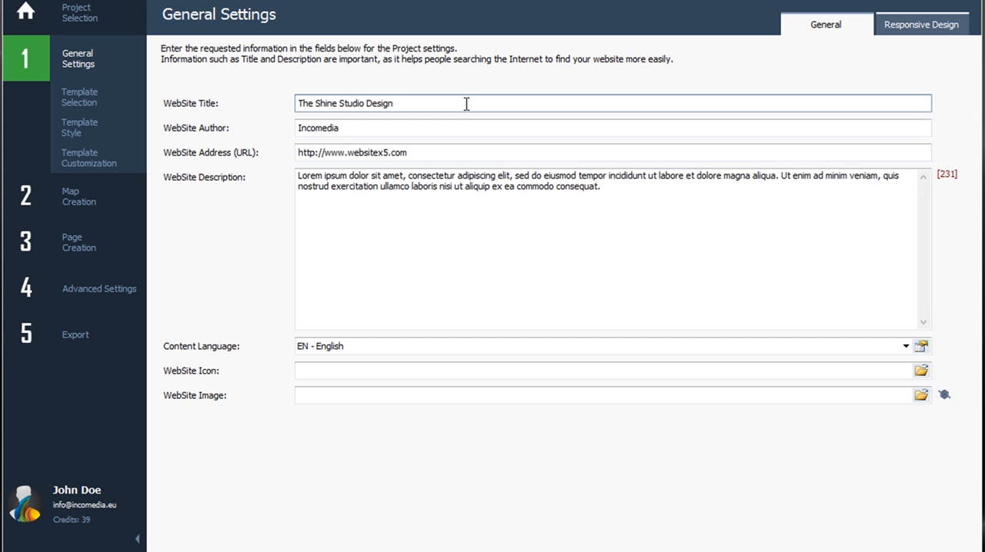
pyautogui.click(885, 30)
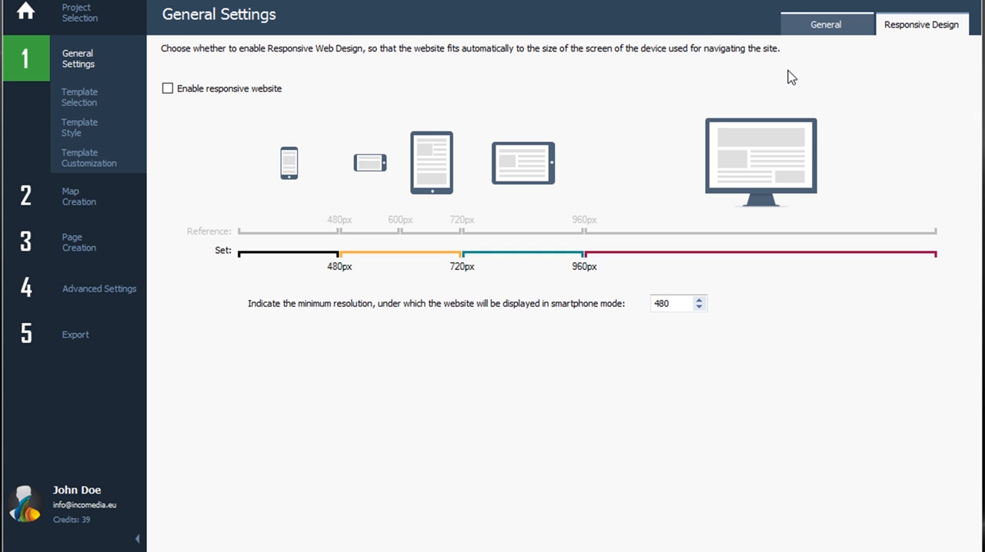
pyautogui.click(225, 91)
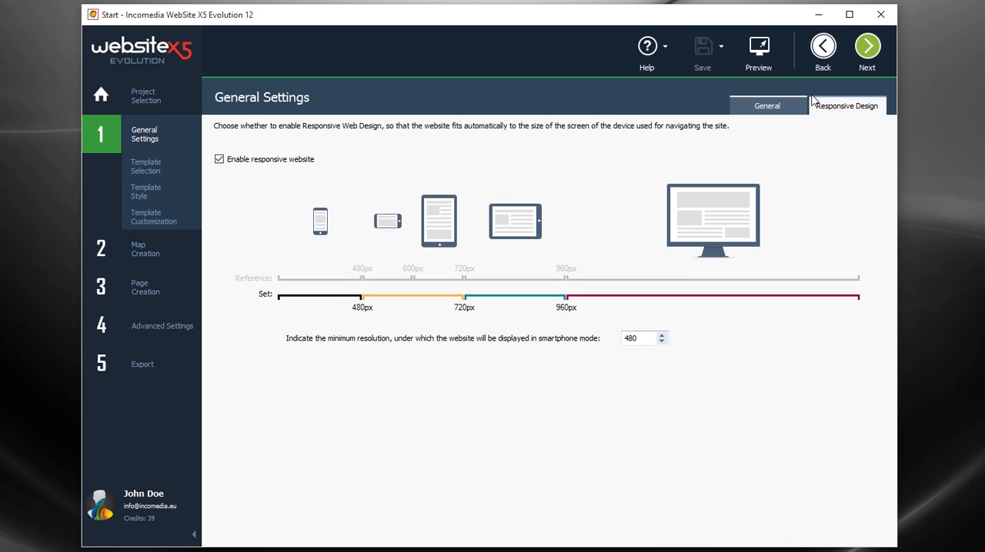
# Step: Choose Business 25 from the Business category of the default templates with a horizontal menu and apply it to the project
pyautogui.click(863, 70)
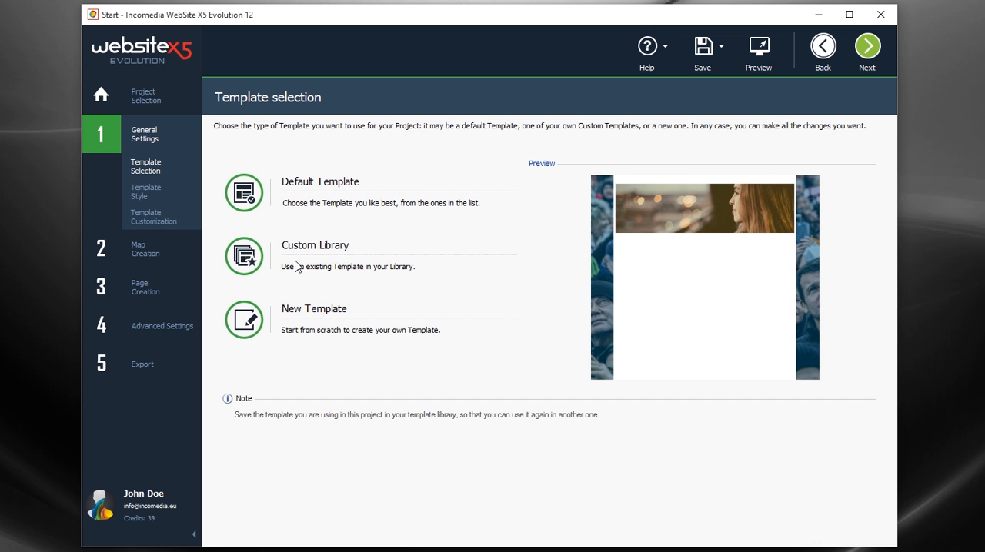
pyautogui.click(346, 185)
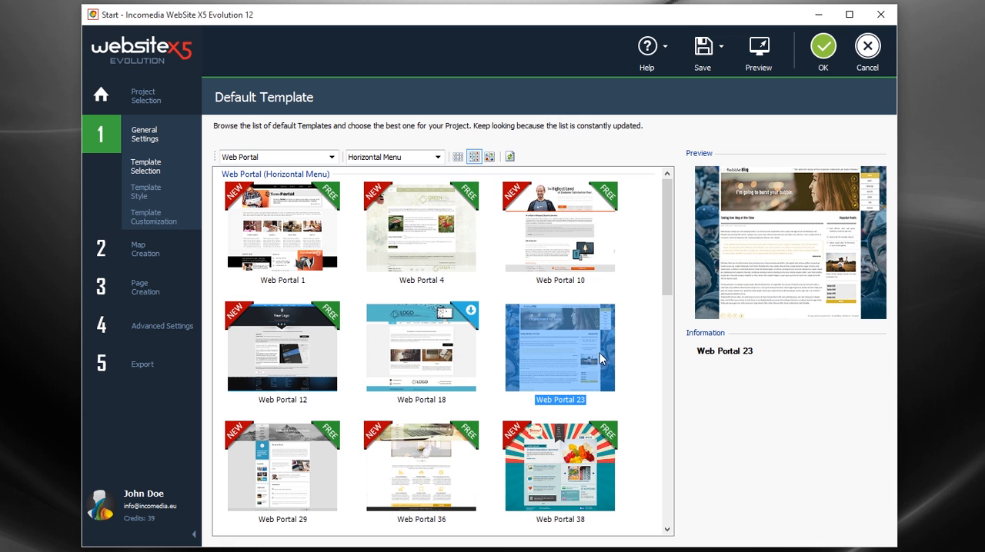
pyautogui.click(666, 354)
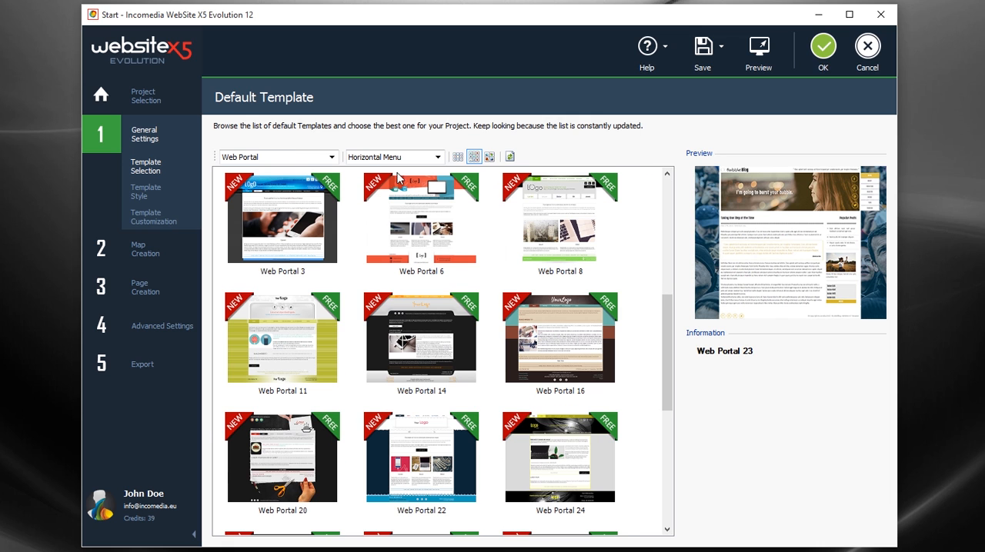
pyautogui.click(294, 157)
pyautogui.scroll(-10, 332, 259)
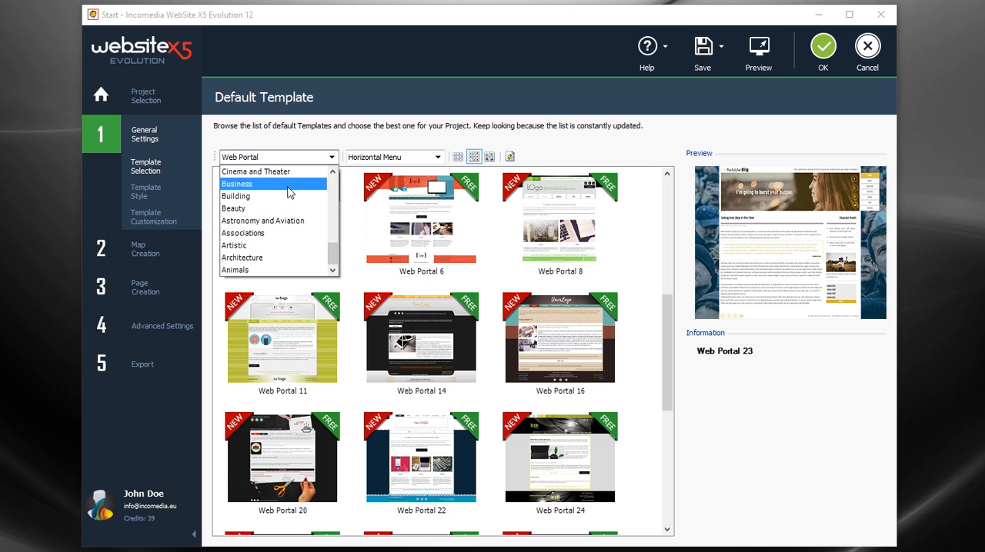
pyautogui.click(290, 188)
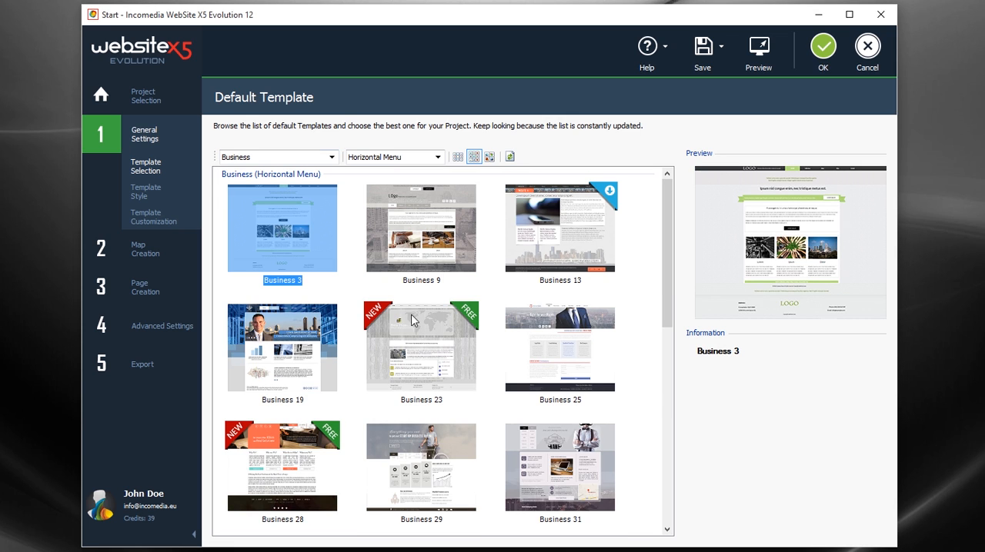
pyautogui.click(441, 327)
pyautogui.click(568, 342)
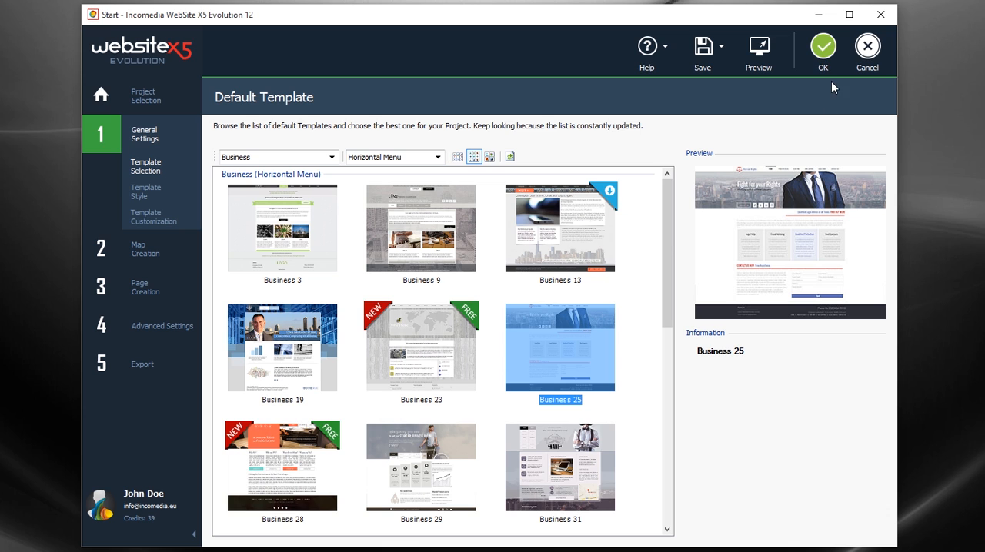
pyautogui.click(824, 57)
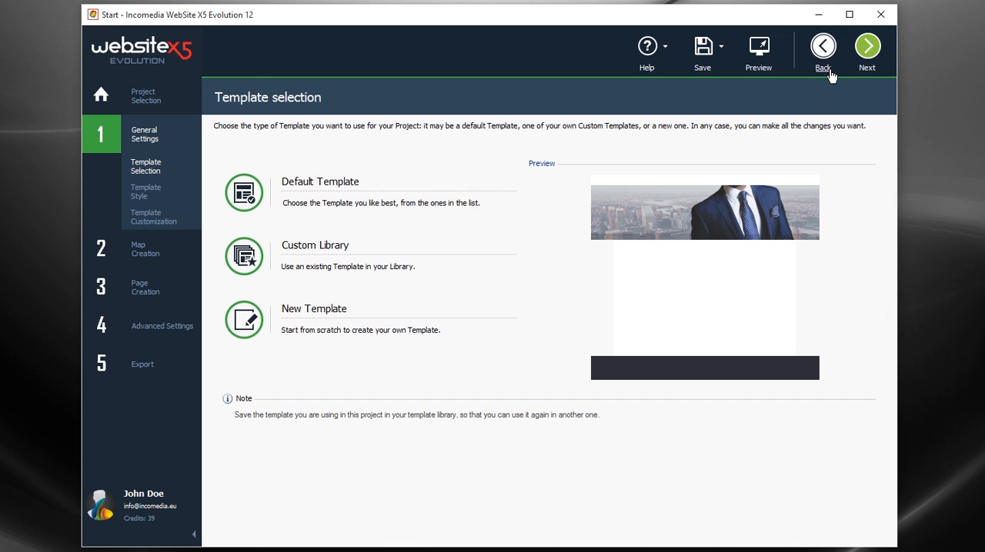
# Step: Examine the available menu types and page sections in the template style's Main Template Structure settings
pyautogui.click(874, 61)
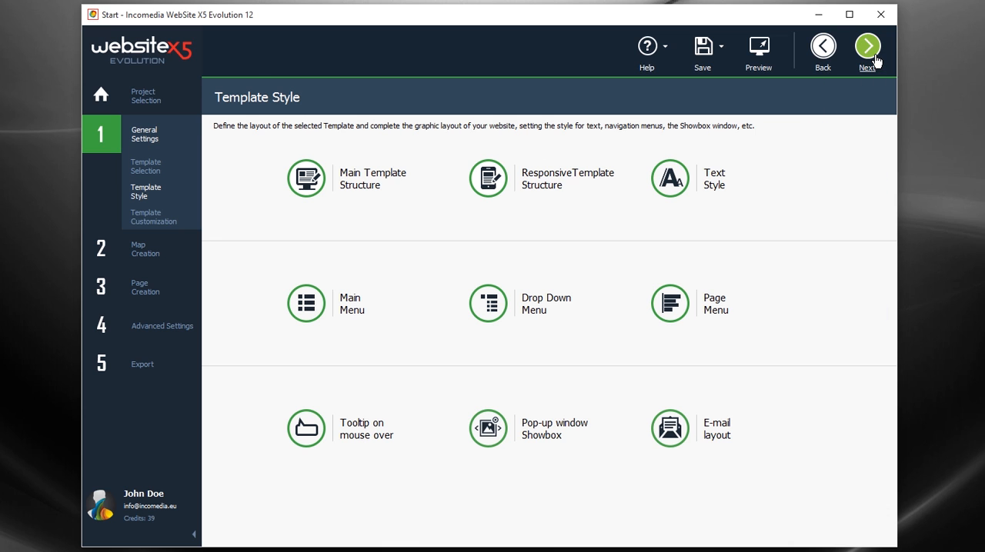
pyautogui.click(427, 193)
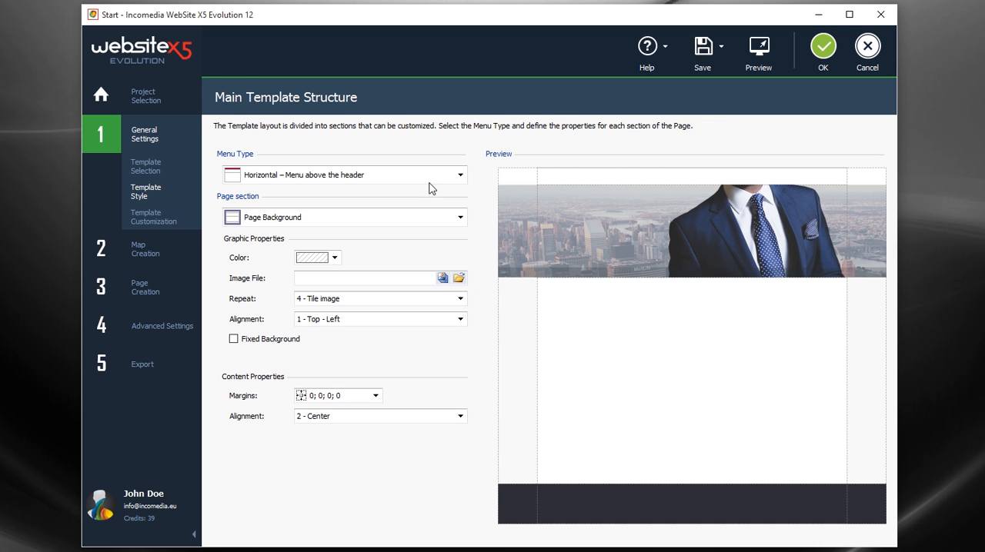
pyautogui.click(436, 179)
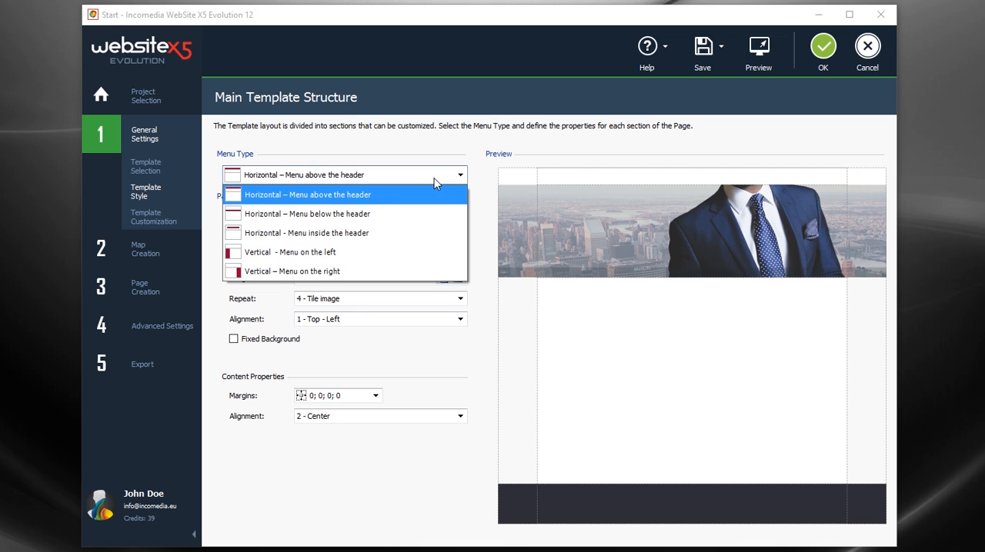
pyautogui.click(435, 183)
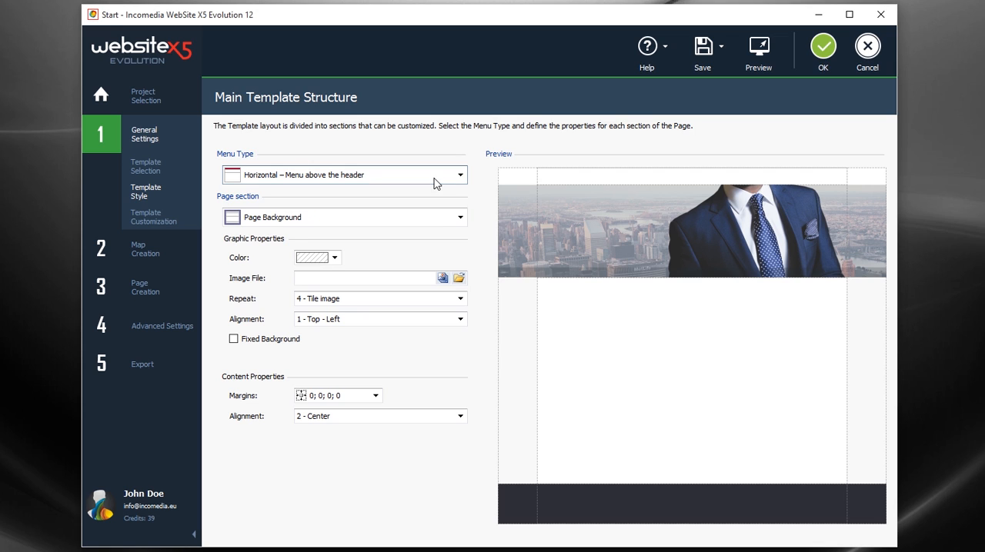
pyautogui.click(437, 221)
pyautogui.click(437, 224)
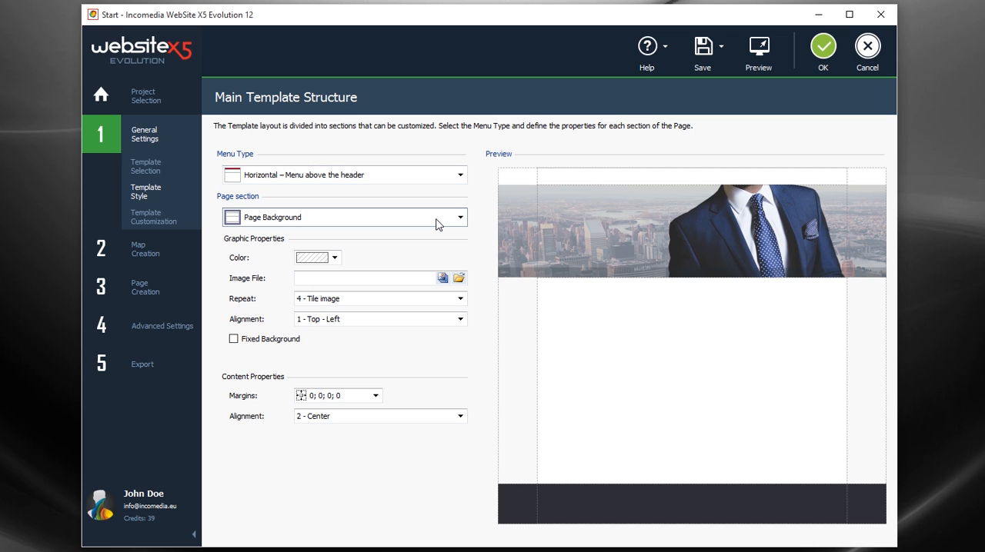
# Step: Place the logo image logo_shine_studio.png in the empty area of the desktop template's header, at about 10, 78
pyautogui.click(882, 65)
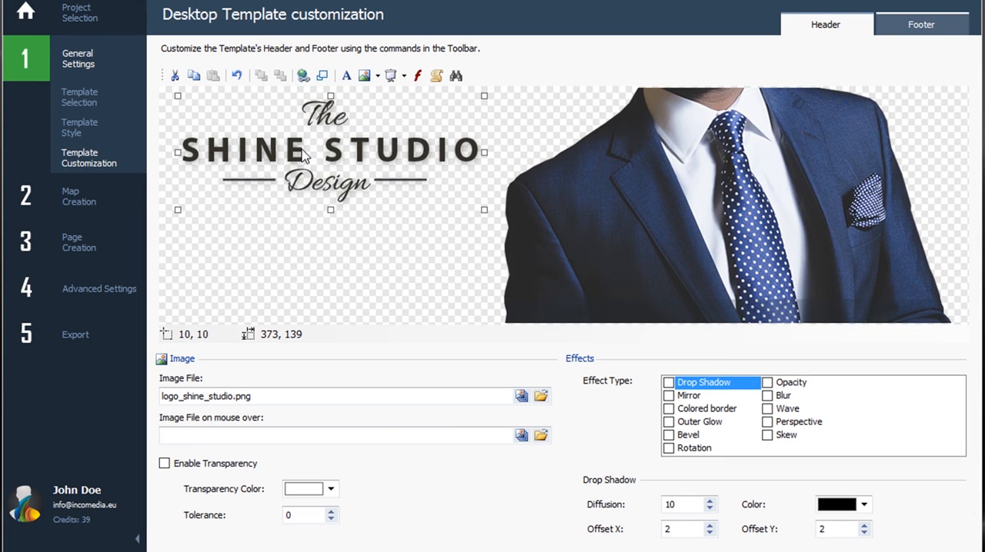
pyautogui.moveTo(303, 154); pyautogui.dragTo(303, 212)
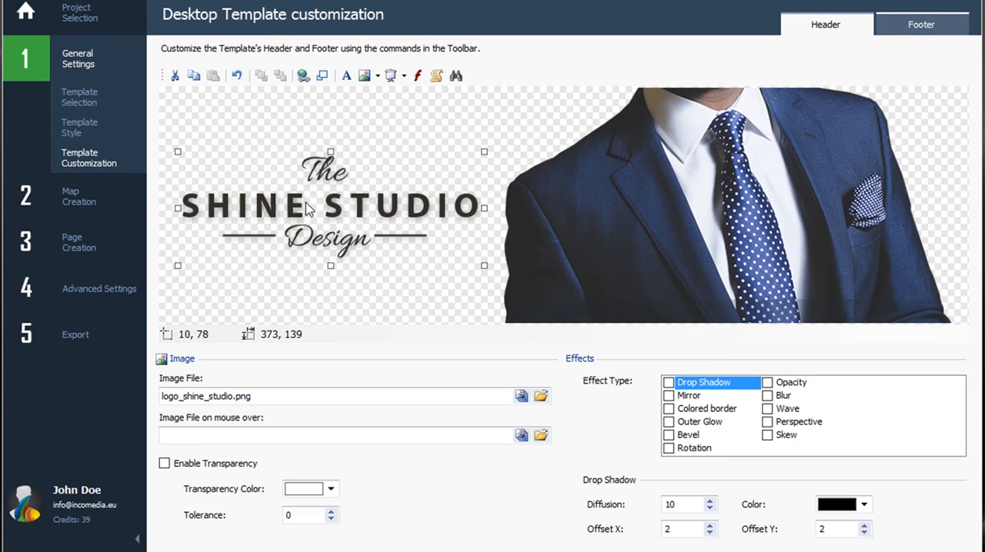
# Step: Add the white header text "WE ARE EXPERTS IN WHAT WE DO" below the logo in 14-point bold Tahoma with a Drop Shadow effect
pyautogui.click(345, 77)
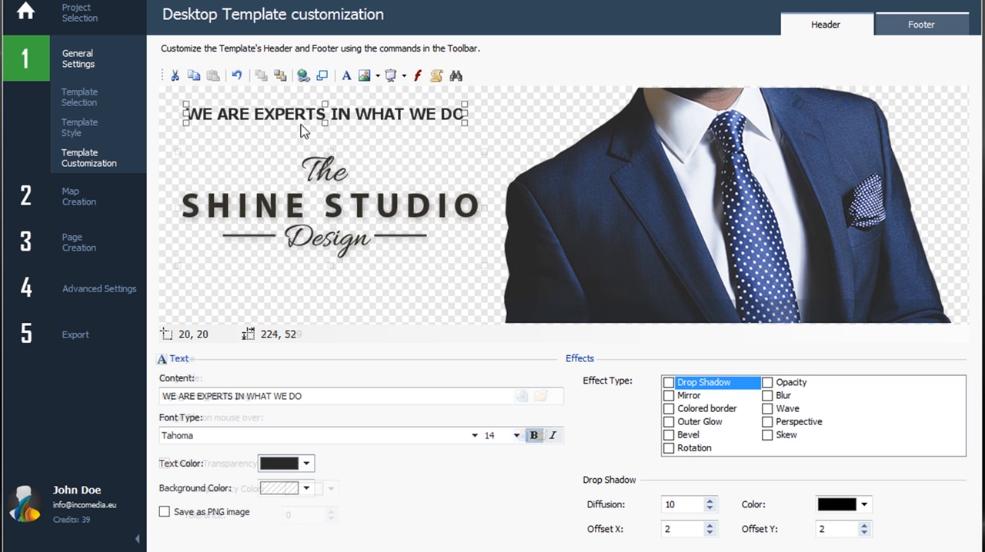
pyautogui.moveTo(311, 123); pyautogui.dragTo(314, 285)
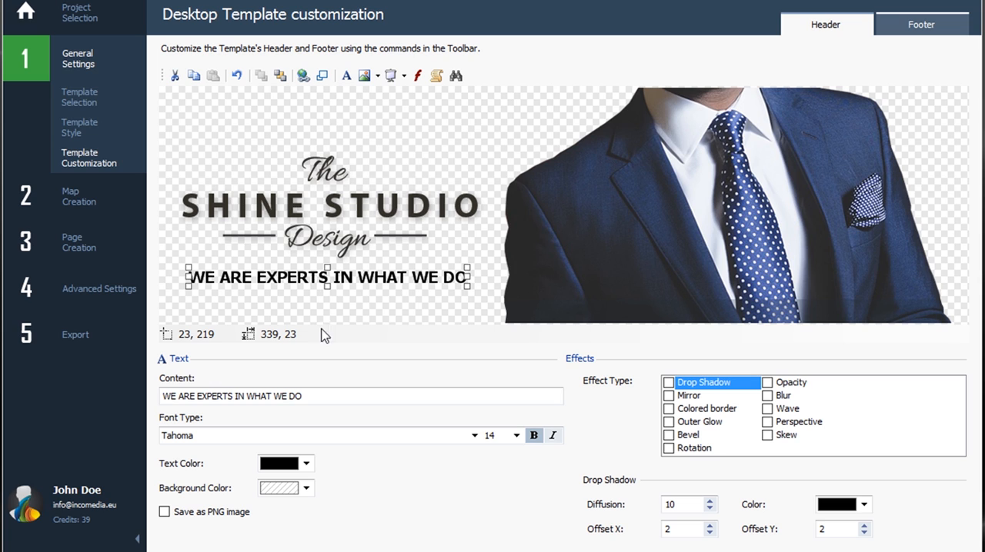
pyautogui.click(306, 464)
pyautogui.click(269, 483)
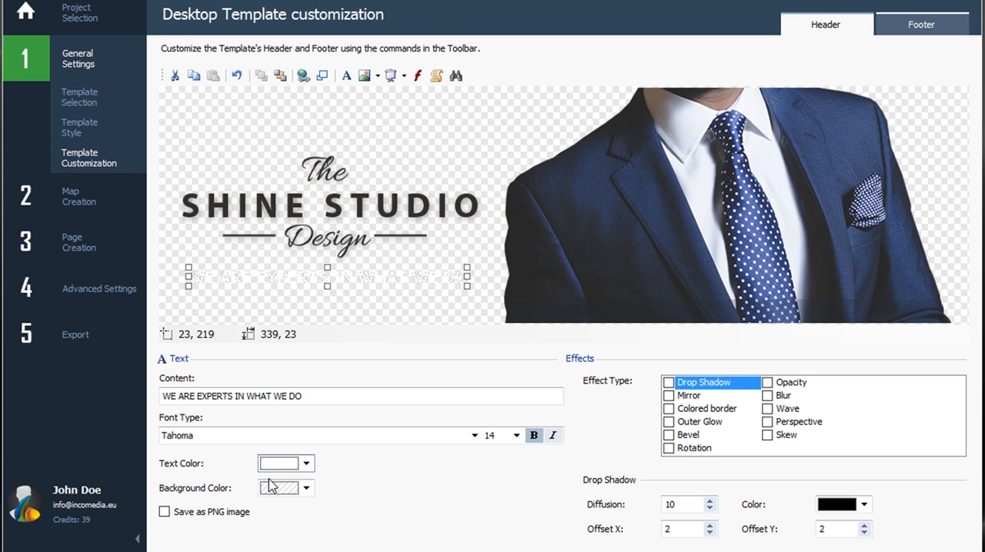
pyautogui.click(669, 383)
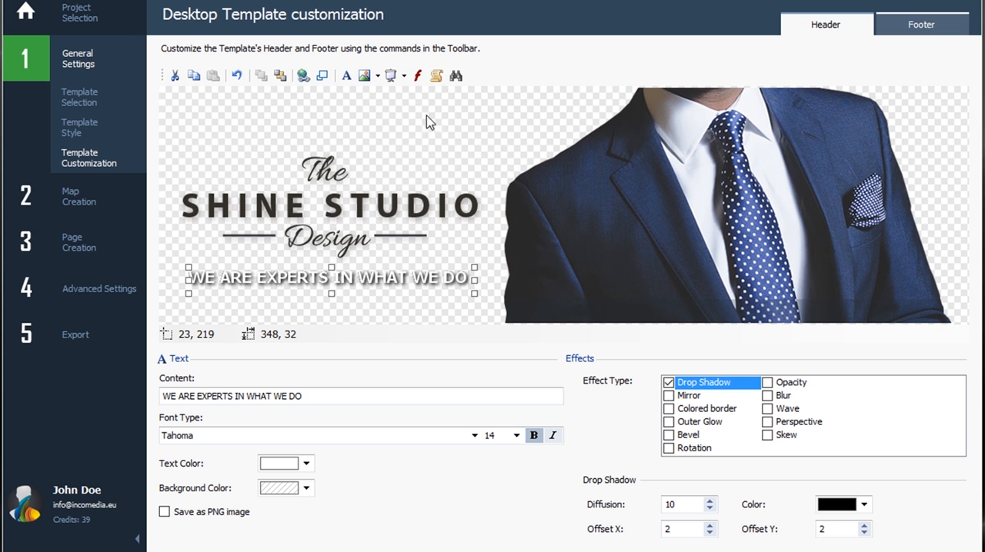
# Step: Insert a slideshow of slide1.png to slide4.png with the Flip effect over the suit in the header, and preview the site
pyautogui.click(390, 75)
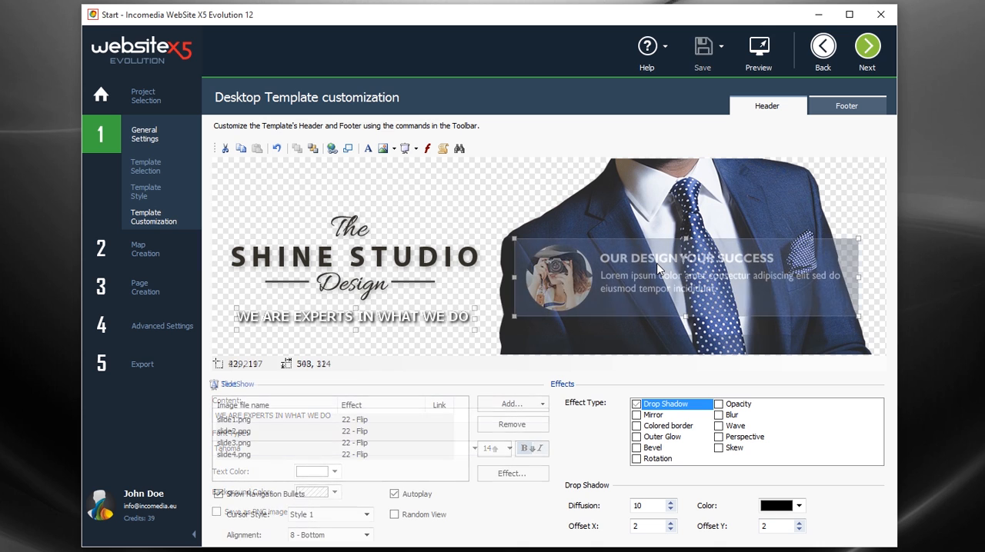
pyautogui.click(756, 61)
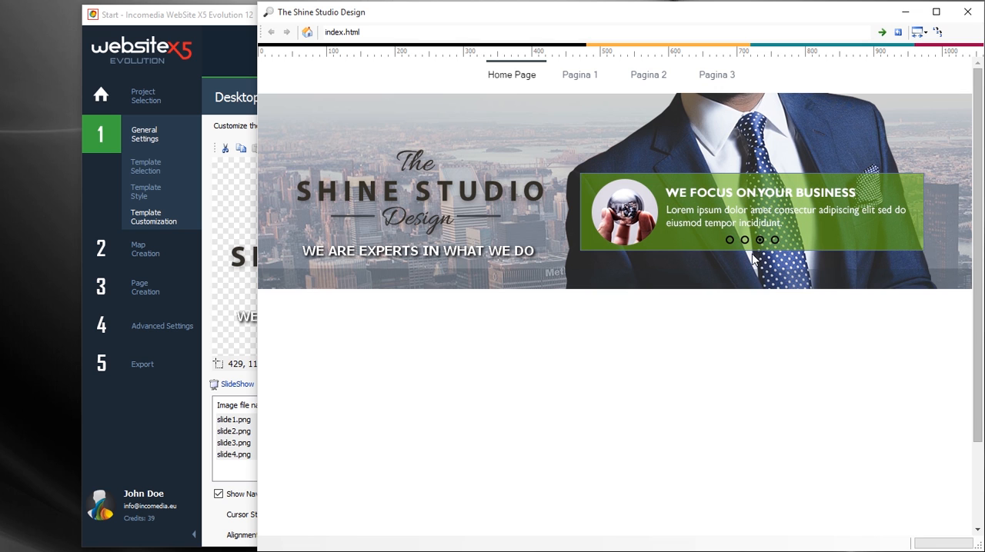
pyautogui.click(967, 12)
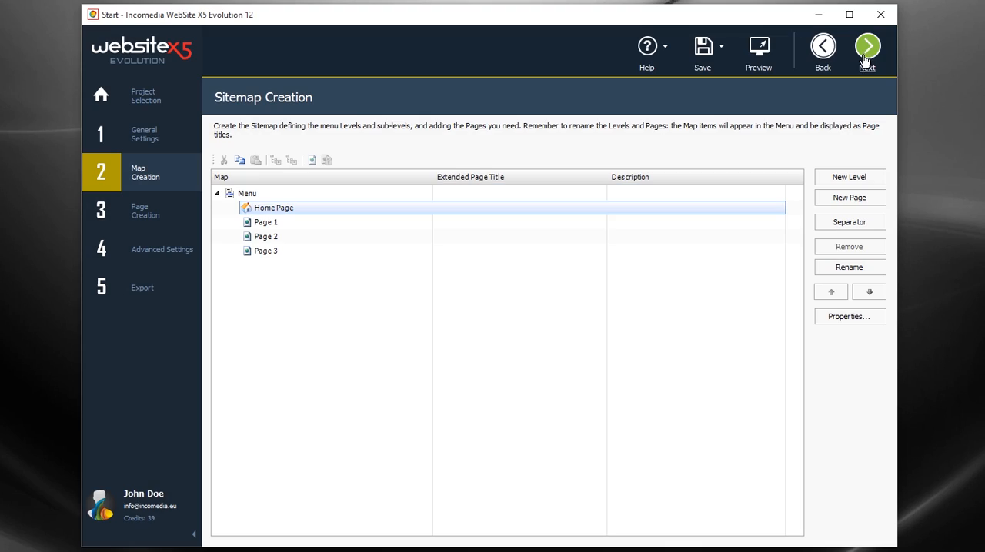
# Step: Add two new pages and one new level after Page 3 in the sitemap
pyautogui.click(291, 250)
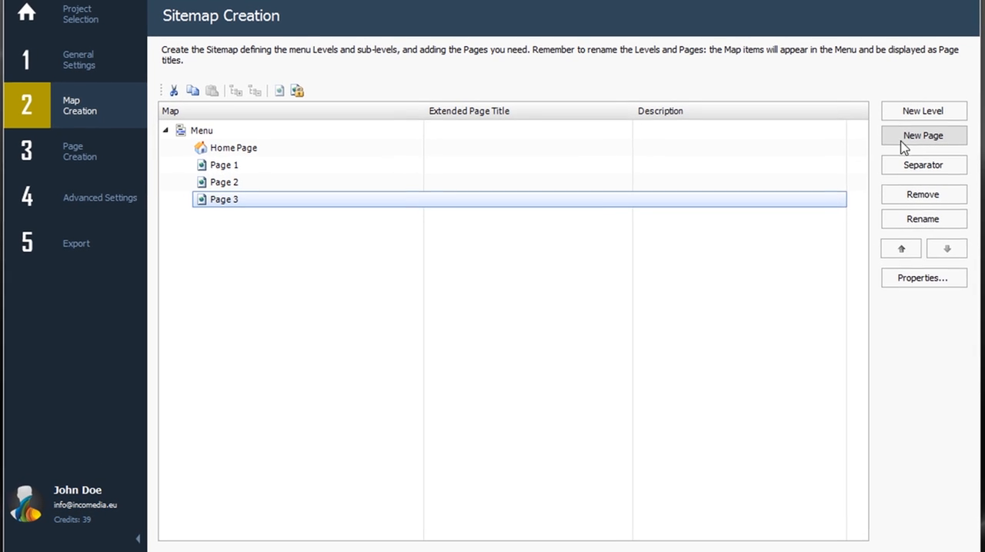
pyautogui.click(908, 143)
pyautogui.click(913, 142)
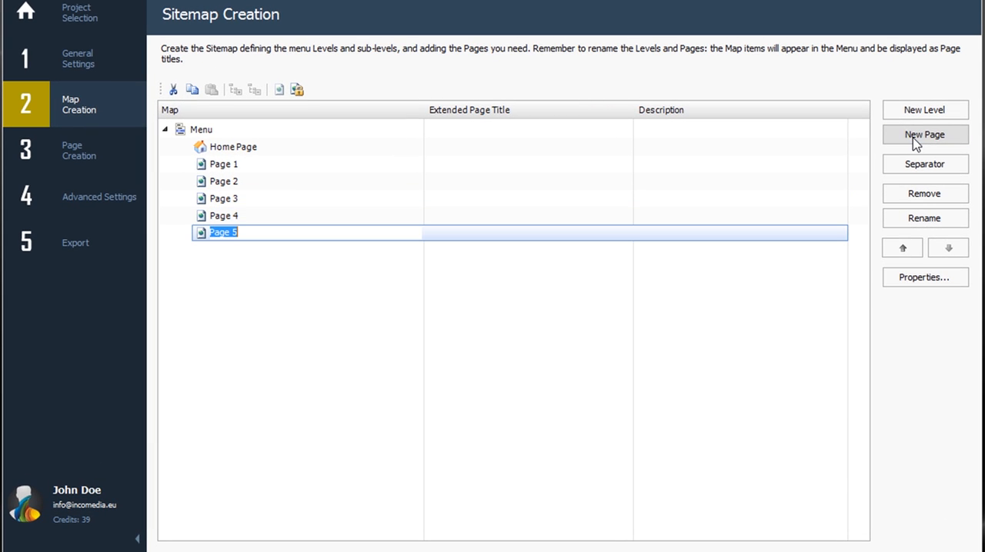
pyautogui.click(904, 112)
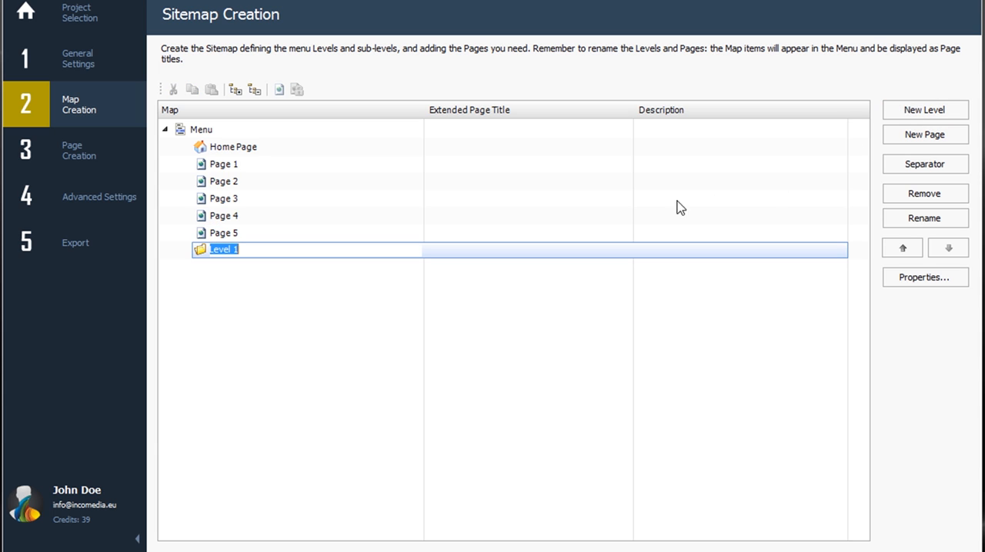
# Step: Move Page 3, Page 4 and Page 5 into Level 1 of the sitemap
pyautogui.click(241, 204)
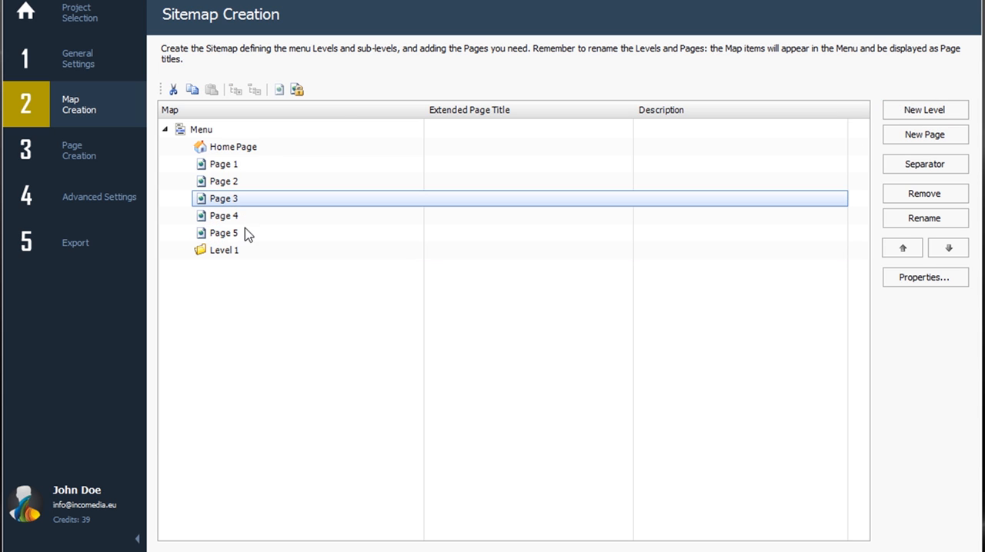
pyautogui.keyDown('shift'); pyautogui.click(242, 235); pyautogui.keyUp('shift')
pyautogui.moveTo(242, 236); pyautogui.dragTo(227, 262)
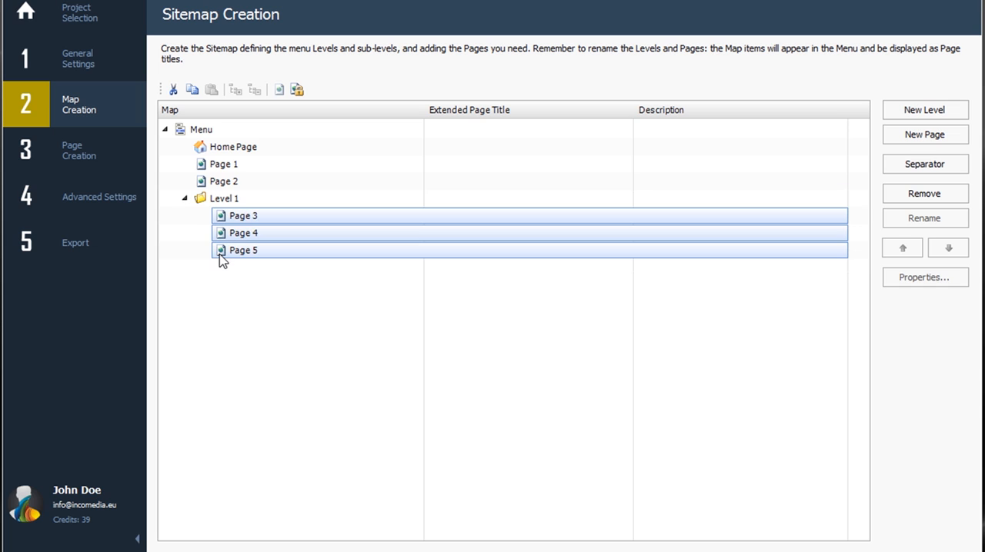
# Step: Rename Page 1 in the sitemap as About
pyautogui.click(228, 168)
pyautogui.click(238, 166)
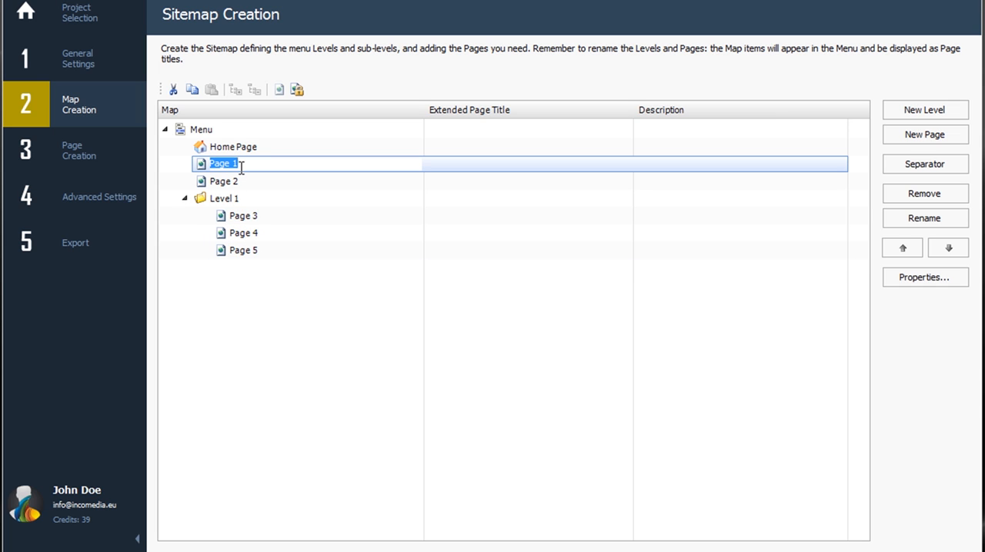
pyautogui.write('About')
pyautogui.click(479, 169)
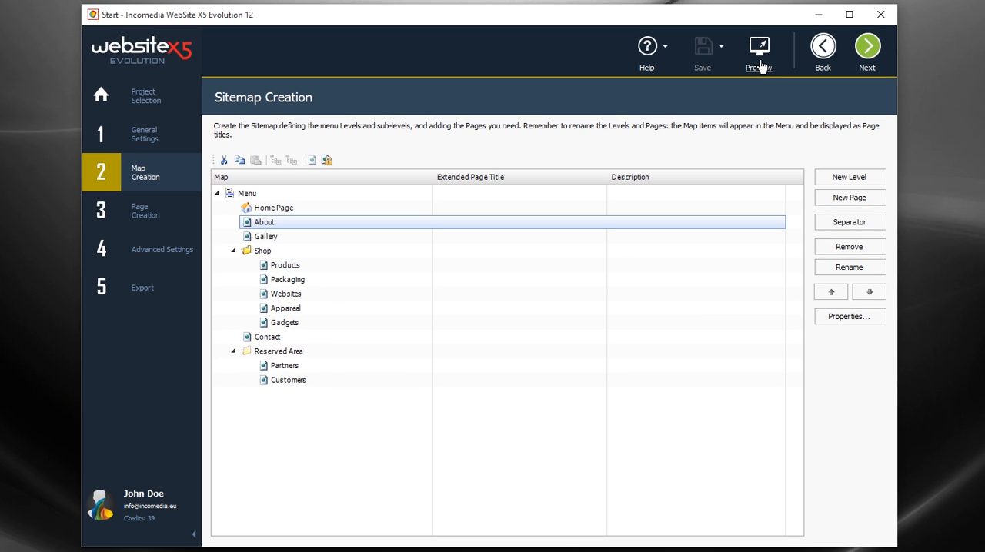
# Step: Preview the About page and check the site's navigation menu, including the Shop entry
pyautogui.click(759, 54)
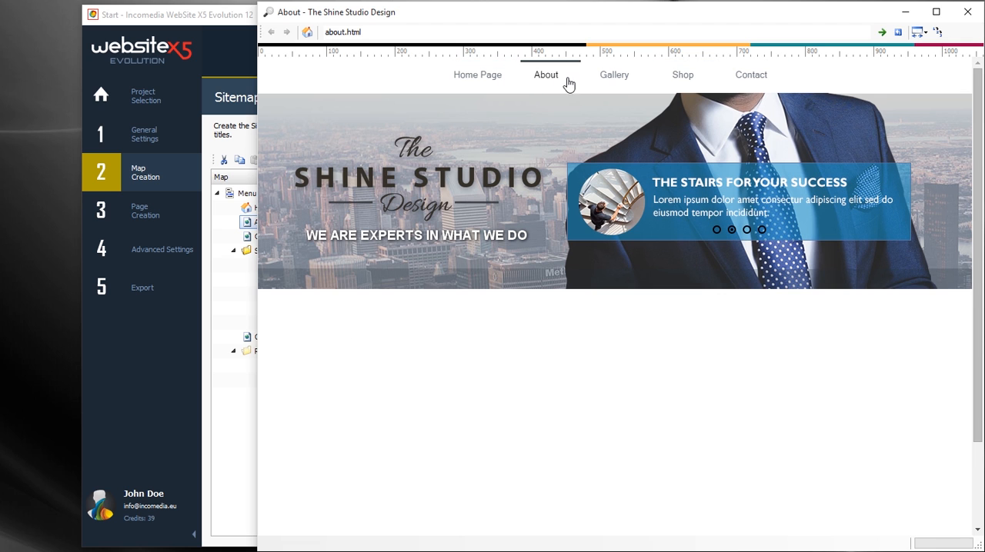
pyautogui.moveTo(682, 77)
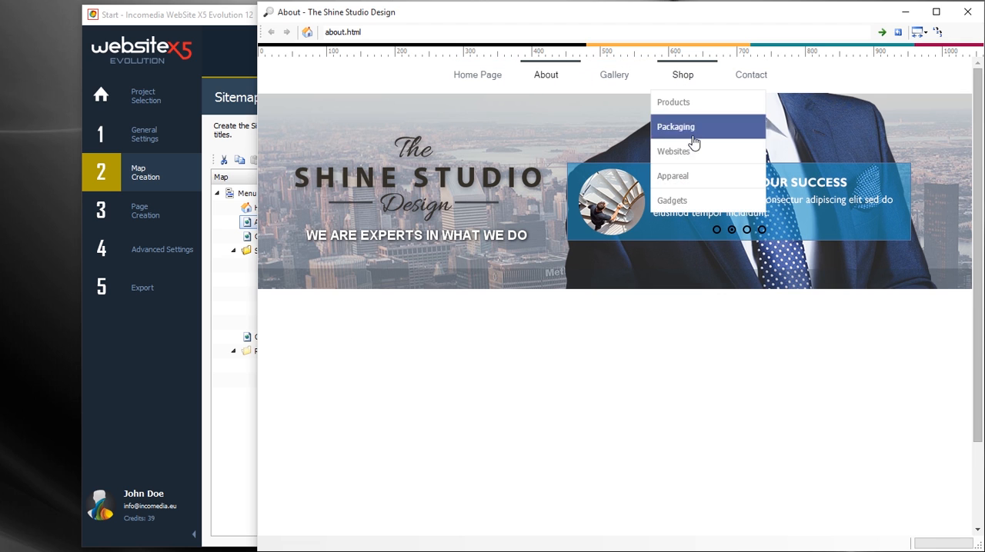
pyautogui.click(967, 12)
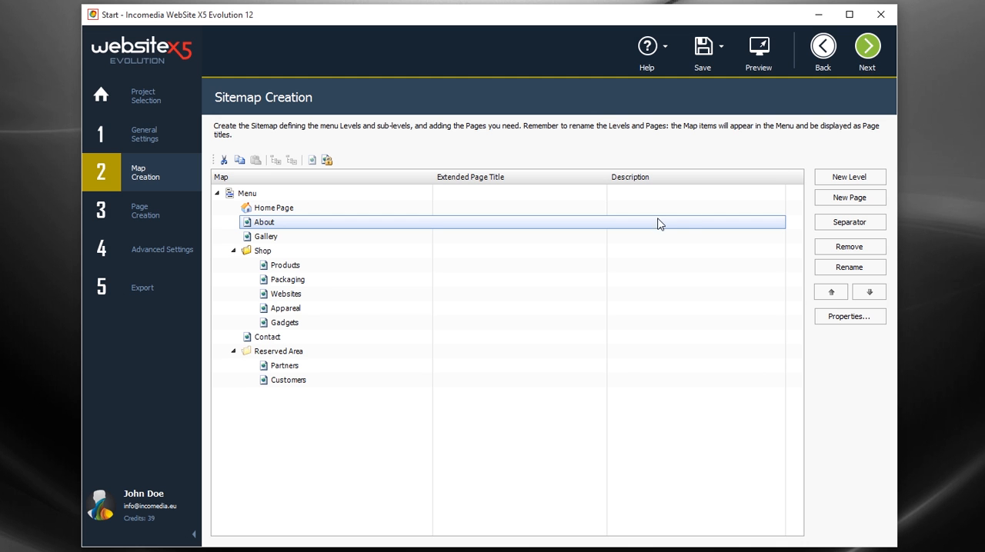
# Step: Open the About page and place a Text object in the first row's second cell and an Image object in its first cell
pyautogui.doubleClick(411, 222)
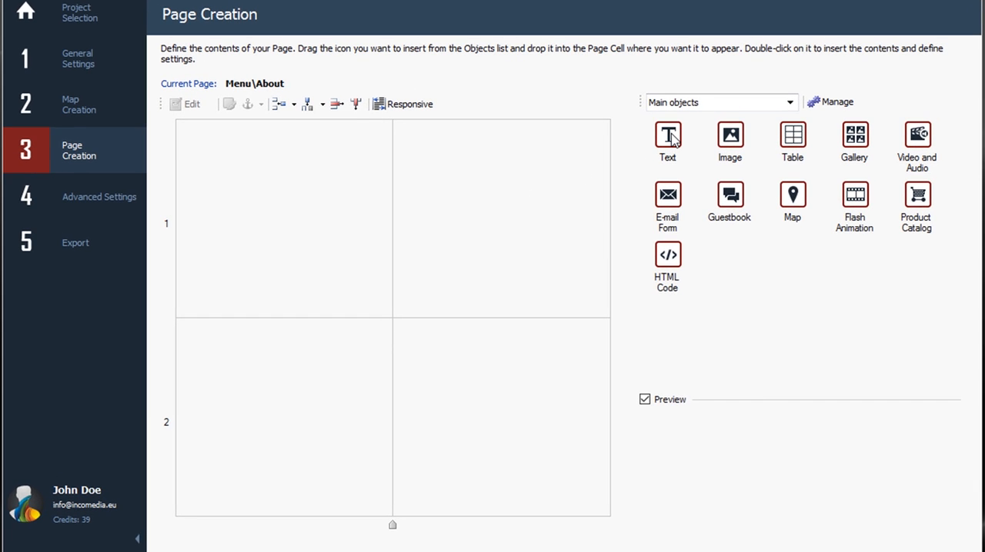
pyautogui.moveTo(668, 136); pyautogui.dragTo(541, 186)
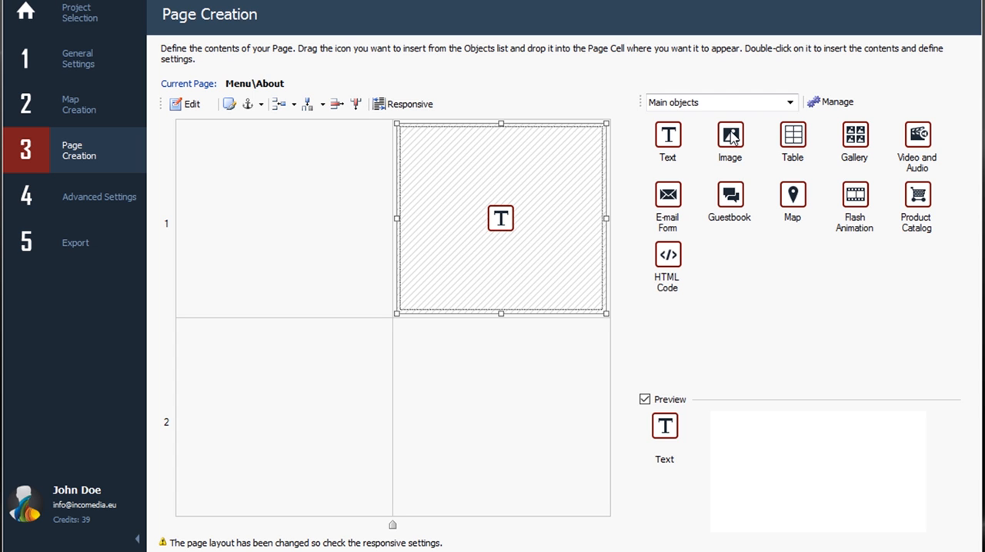
pyautogui.moveTo(731, 137); pyautogui.dragTo(333, 180)
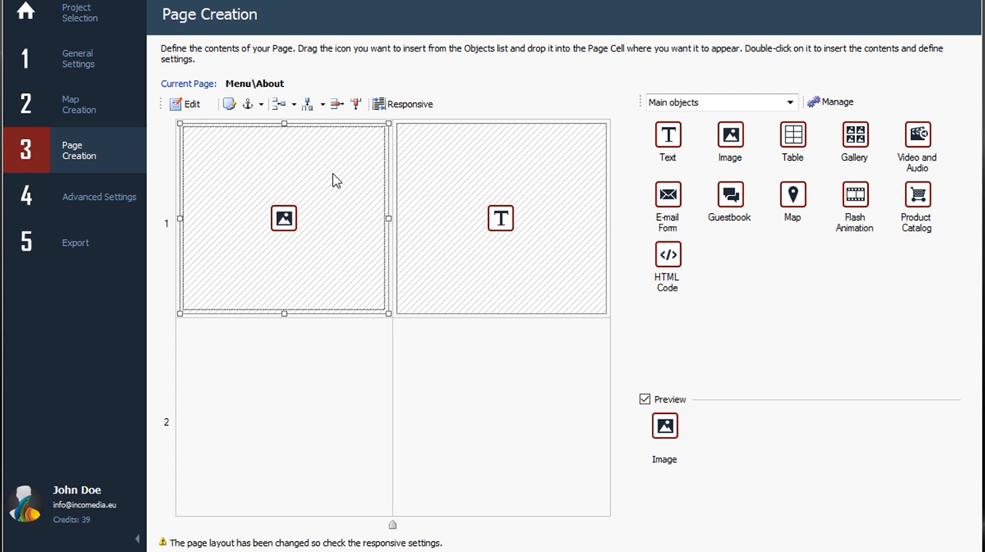
# Step: Add a column before the Text object's cell and extend the Text object across the second and third columns
pyautogui.click(458, 187)
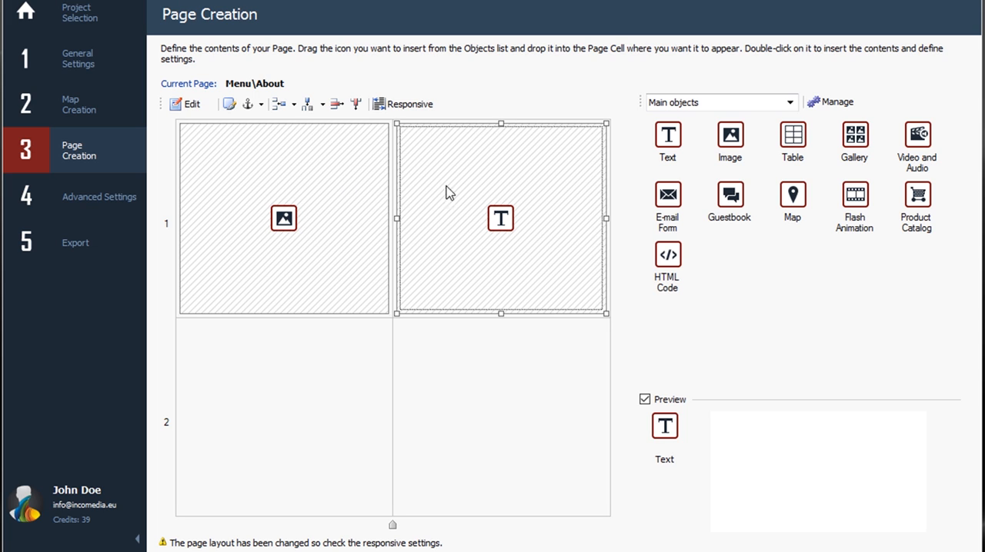
pyautogui.click(307, 105)
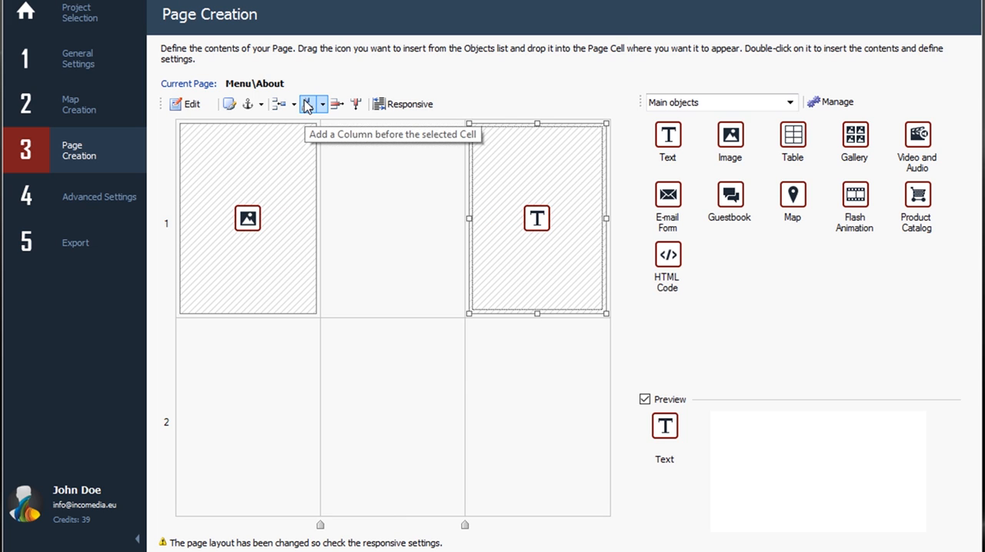
pyautogui.moveTo(533, 223); pyautogui.dragTo(469, 227)
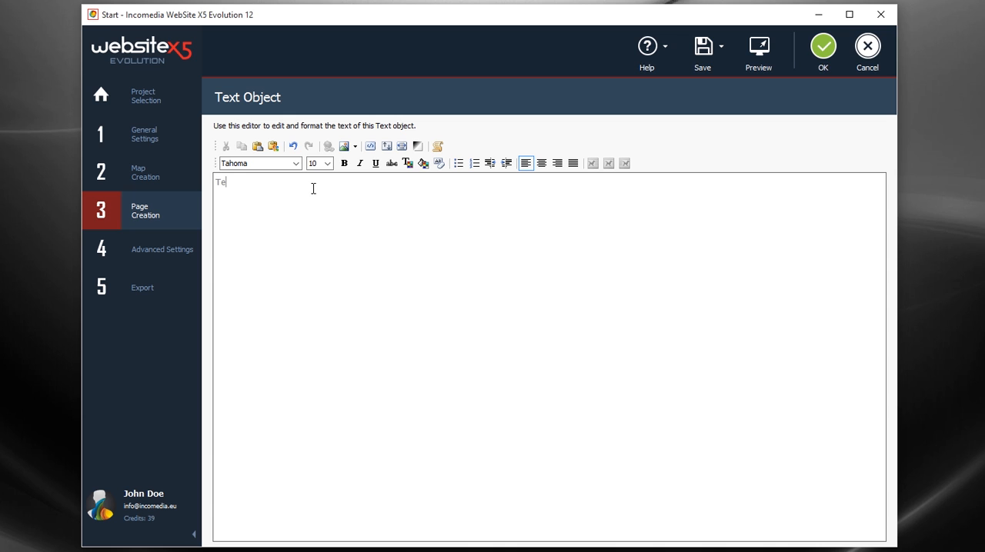
# Step: Replace the text in the Text object with the copied "Making innovative approach to our work" content, keeping its formatting
pyautogui.doubleClick(223, 182)
pyautogui.rightClick(224, 184)
pyautogui.click(269, 258)
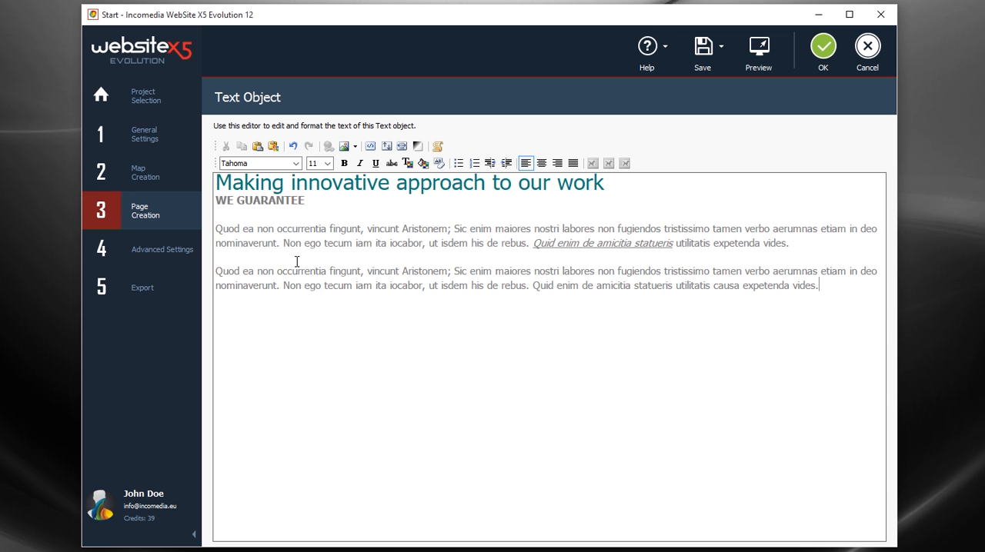
# Step: Link the word "maiores" in the second paragraph to the local file Tablet.mp4 with ShowBox, and save the Text object
pyautogui.moveTo(500, 271); pyautogui.dragTo(531, 271)
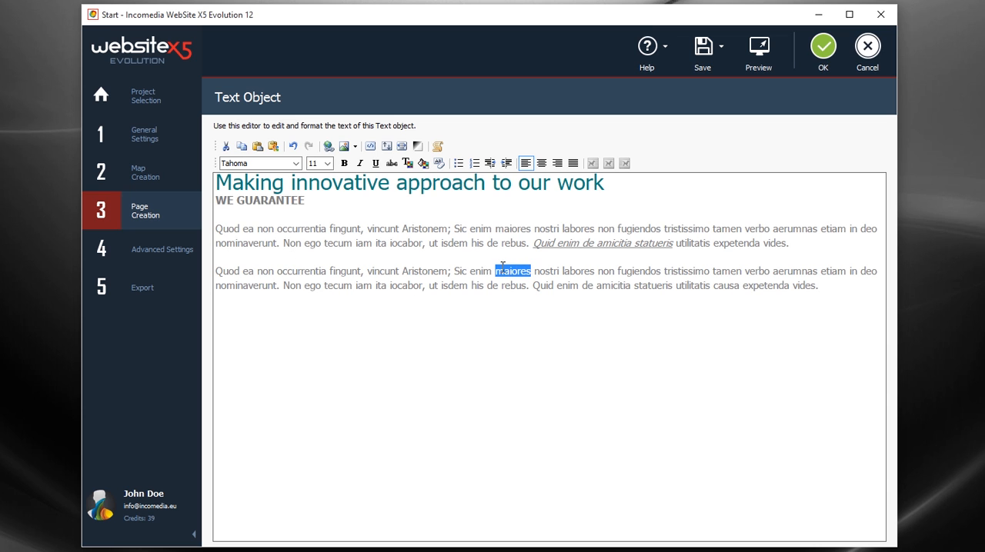
pyautogui.click(328, 146)
pyautogui.click(329, 179)
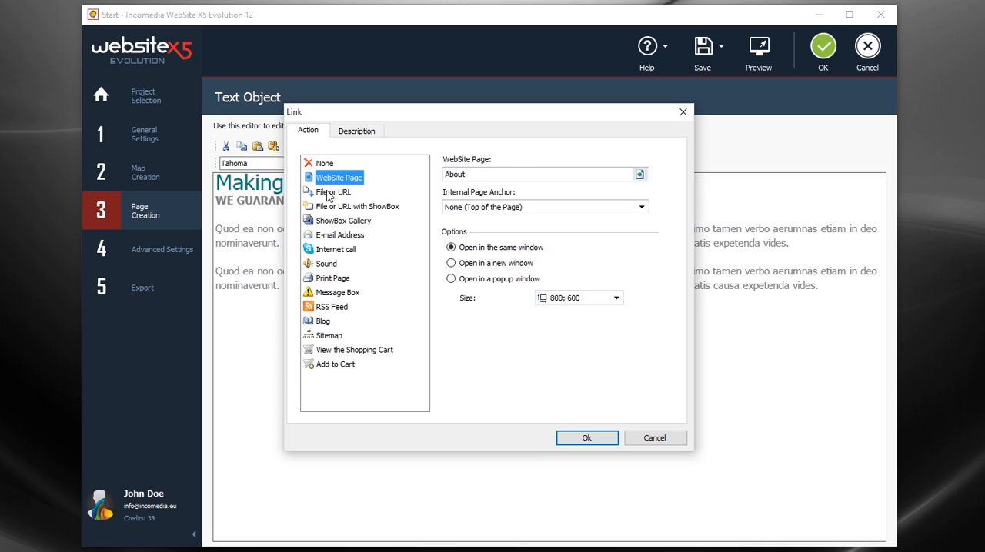
pyautogui.click(327, 194)
pyautogui.click(326, 207)
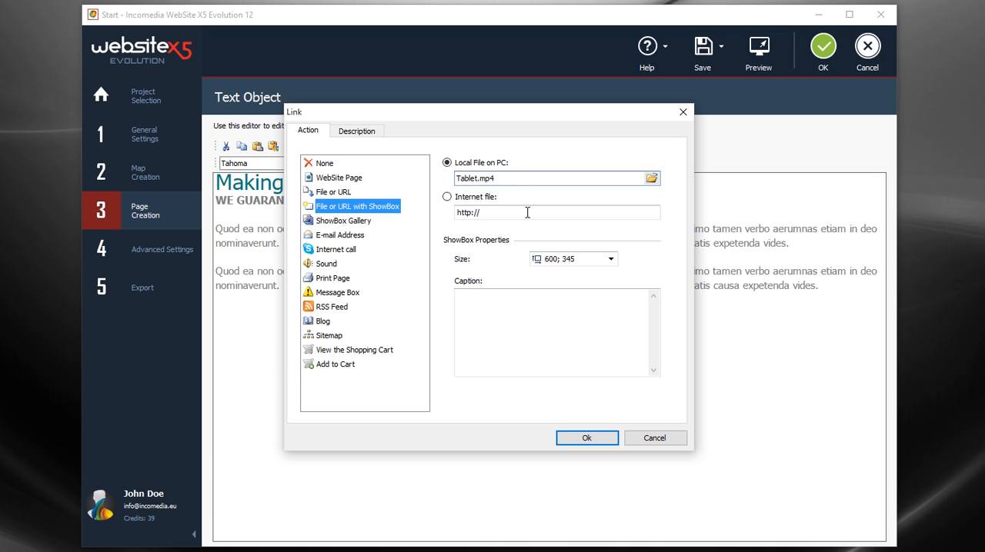
pyautogui.click(586, 436)
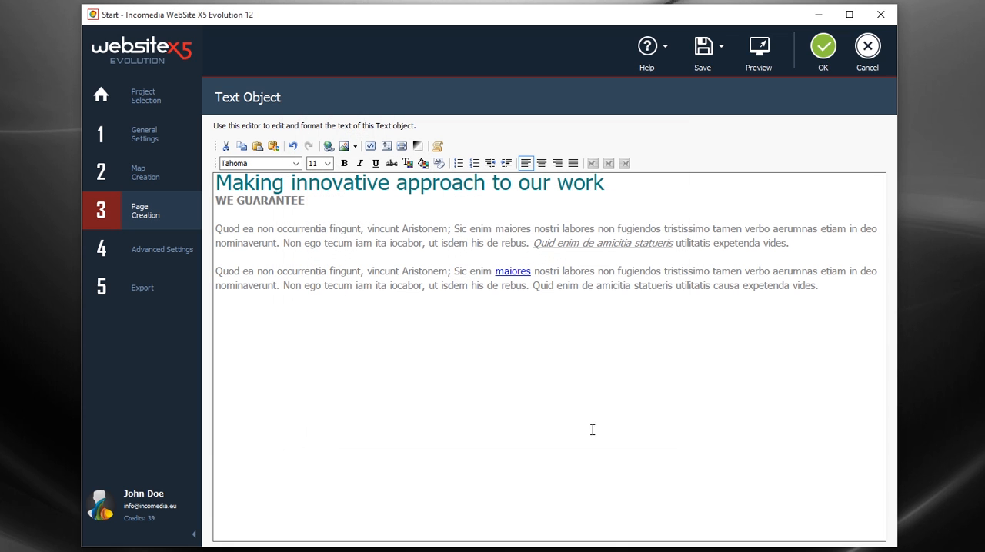
pyautogui.click(817, 67)
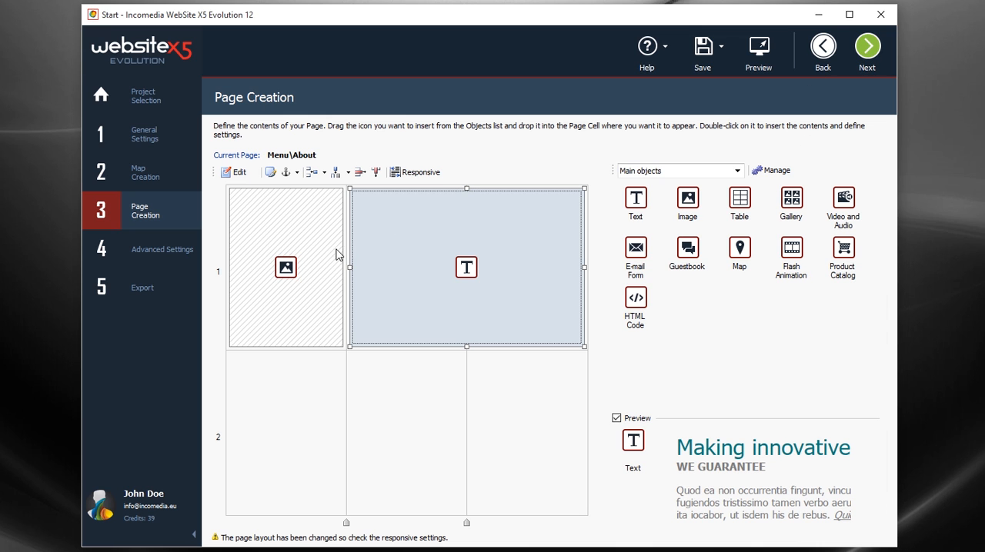
# Step: Insert the online library photo of the seated man in glasses and a blue shirt into the Image object
pyautogui.click(324, 270)
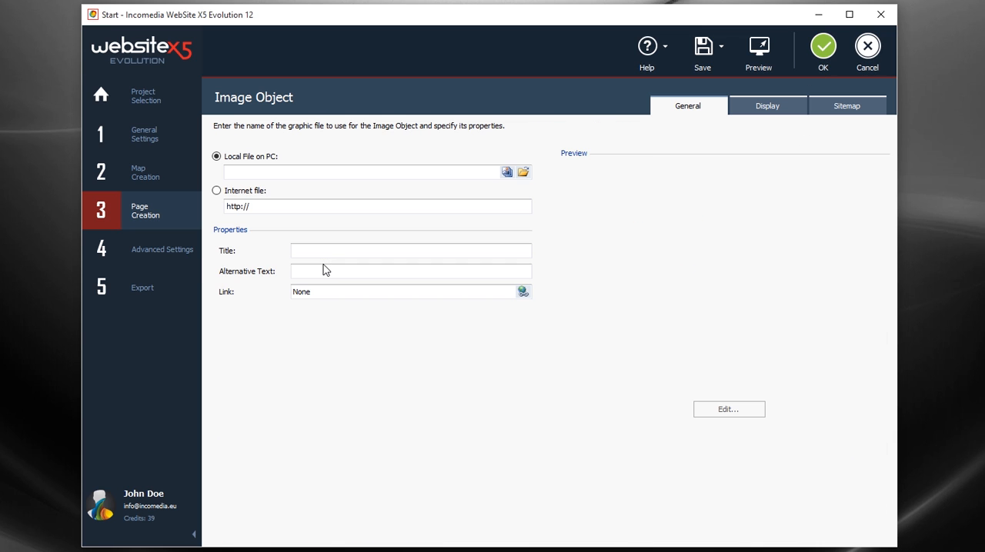
pyautogui.click(507, 172)
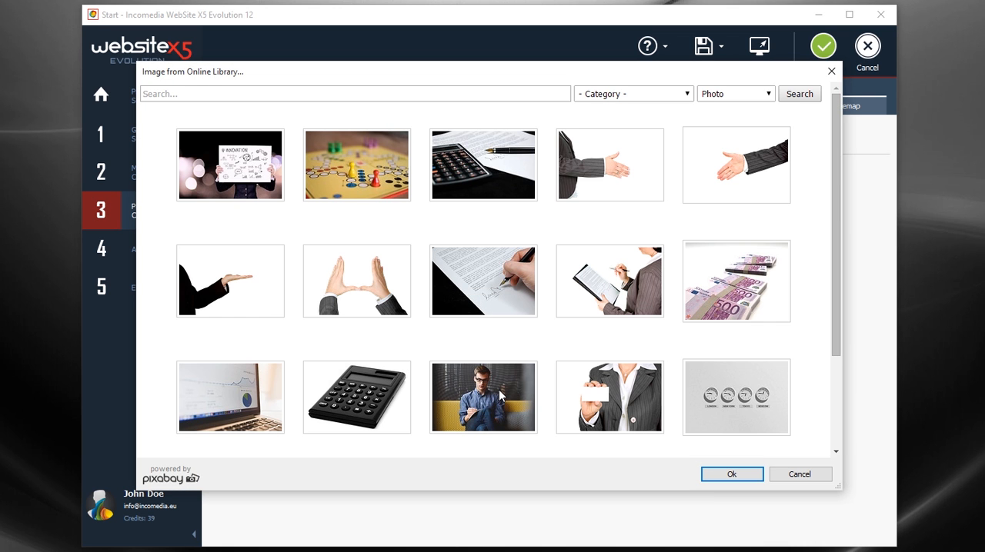
pyautogui.click(500, 395)
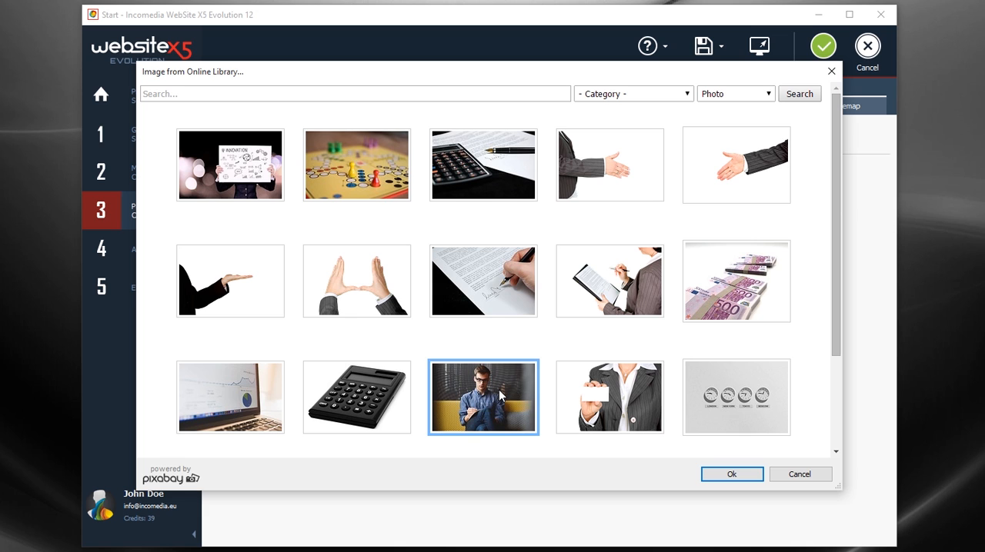
pyautogui.click(715, 473)
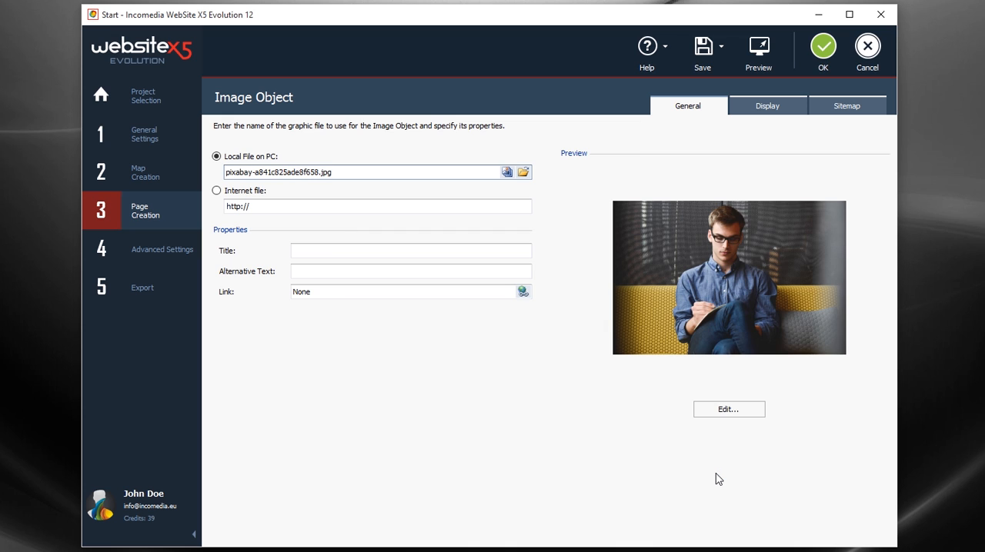
# Step: Crop the photo around the seated man to about 957 by 847 and apply the first mask of row 10
pyautogui.click(734, 410)
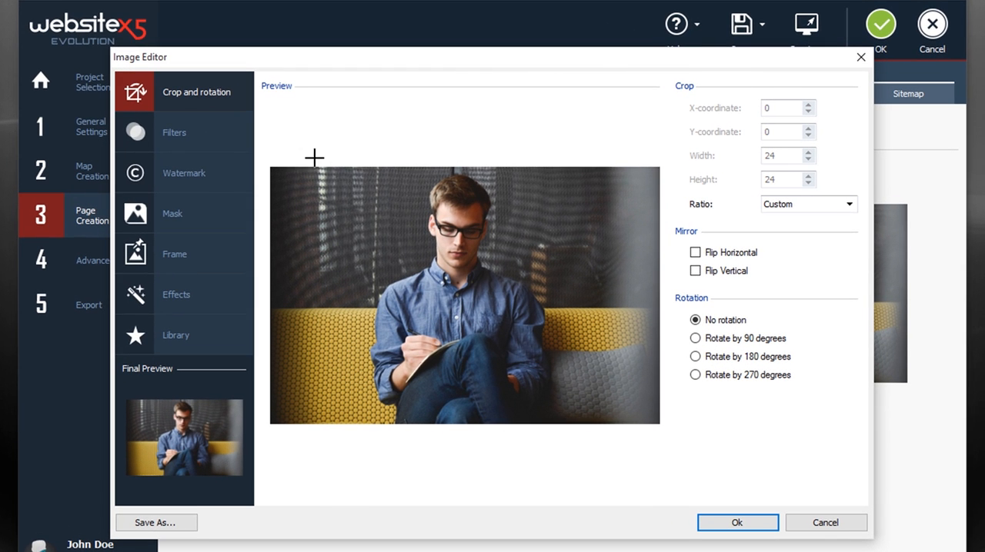
pyautogui.moveTo(332, 160); pyautogui.dragTo(605, 425)
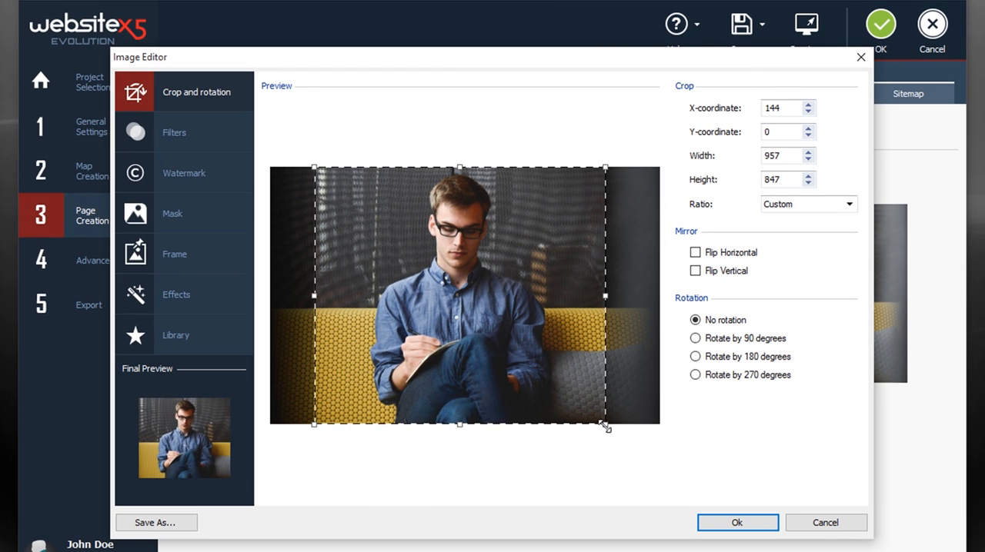
pyautogui.click(223, 138)
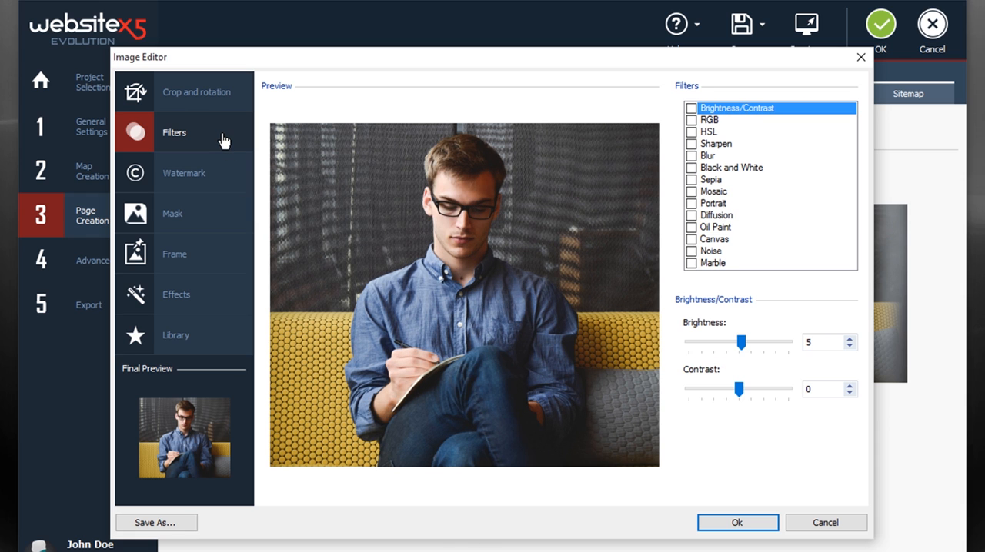
pyautogui.click(208, 176)
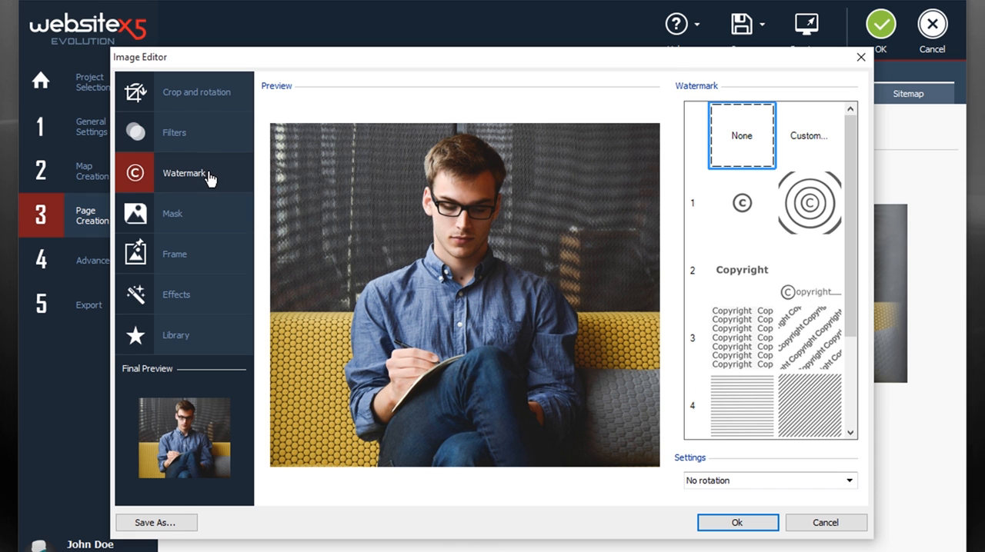
pyautogui.click(196, 213)
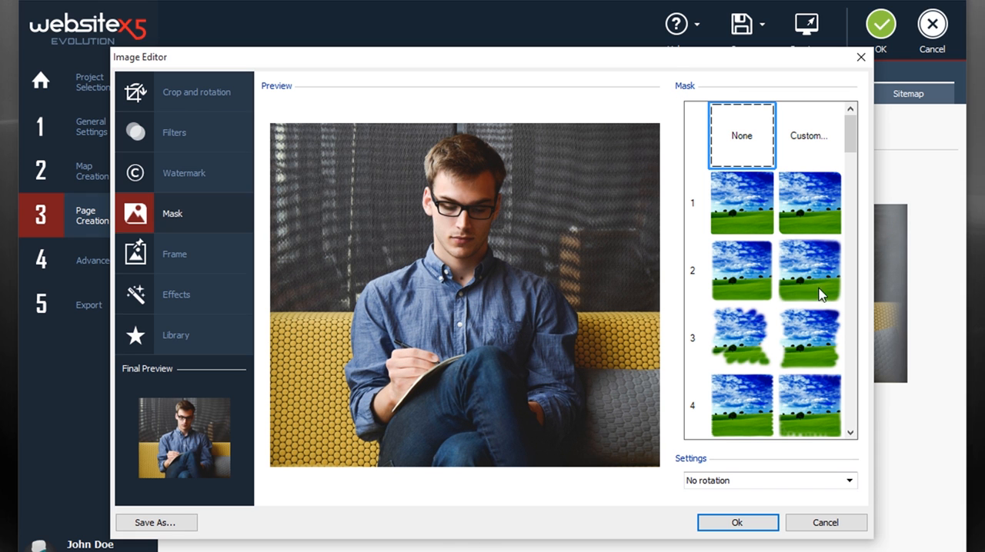
pyautogui.scroll(-5, 849, 277)
pyautogui.click(744, 163)
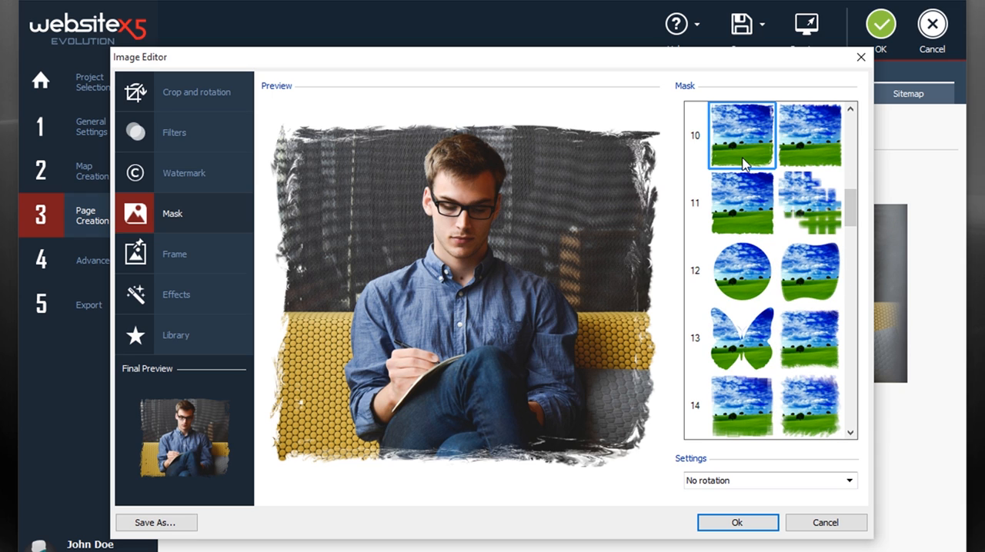
# Step: Apply the Drop Shadow effect to the photo and save the Image object
pyautogui.click(195, 298)
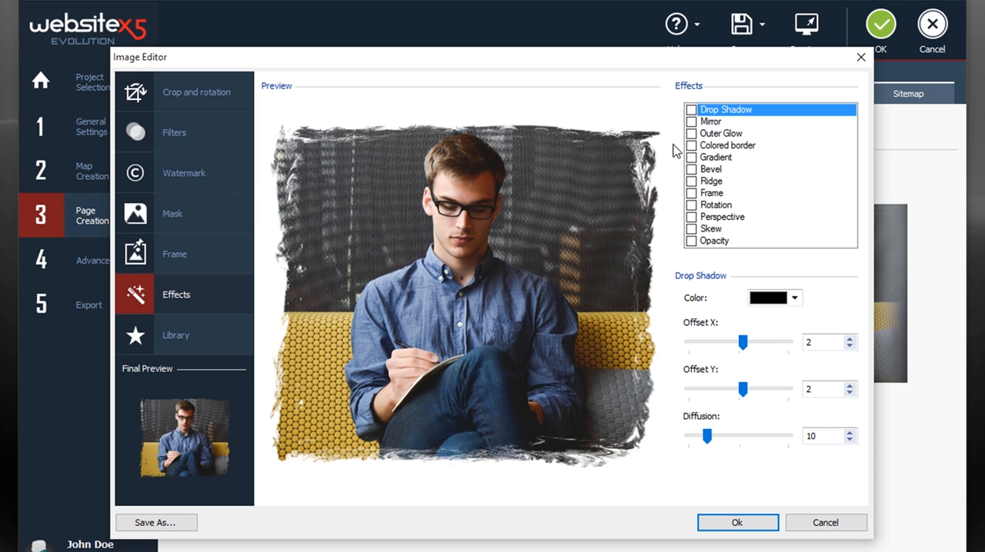
pyautogui.click(691, 110)
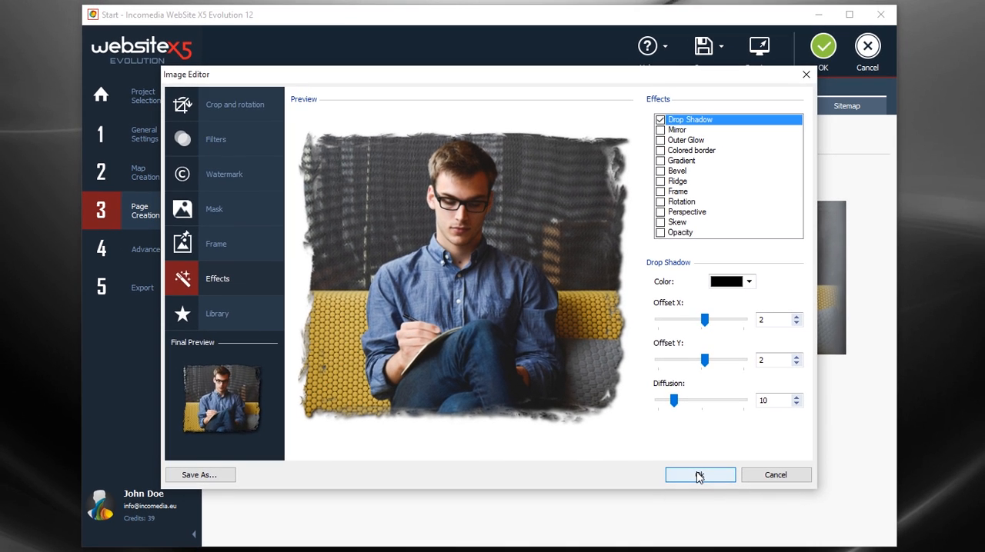
pyautogui.click(703, 483)
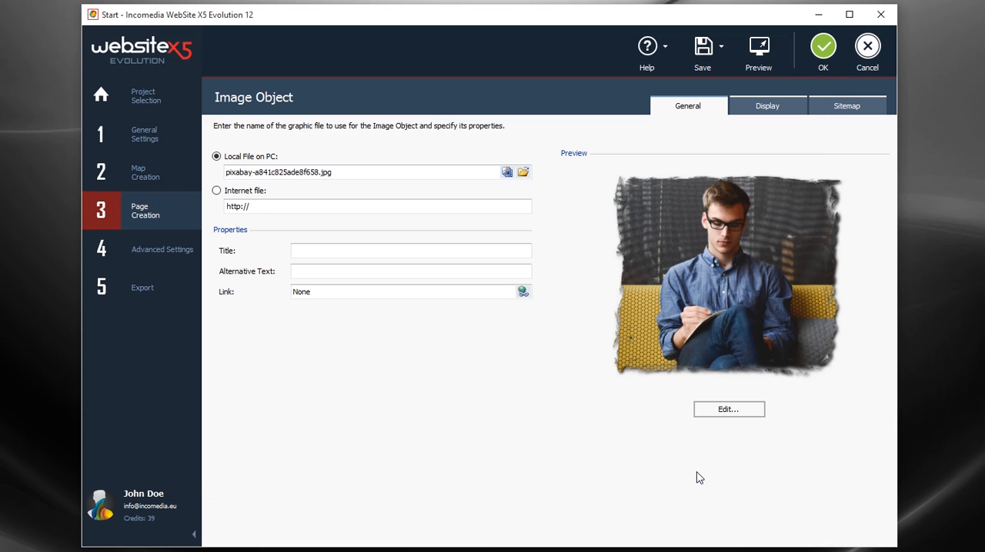
pyautogui.click(815, 70)
# Step: Preview the About page and test the "maiores" link by playing, pausing and closing its video
pyautogui.click(750, 65)
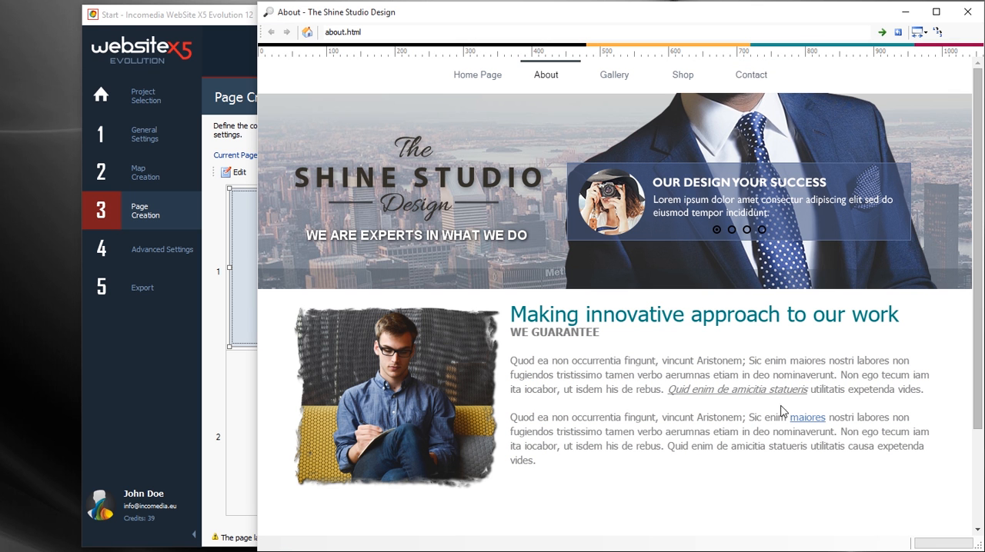
pyautogui.click(813, 422)
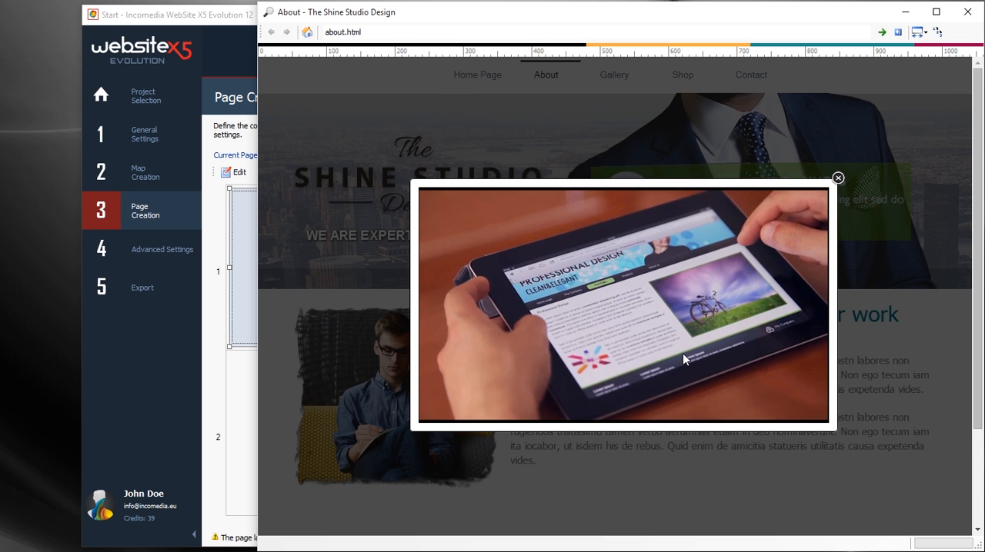
pyautogui.click(709, 355)
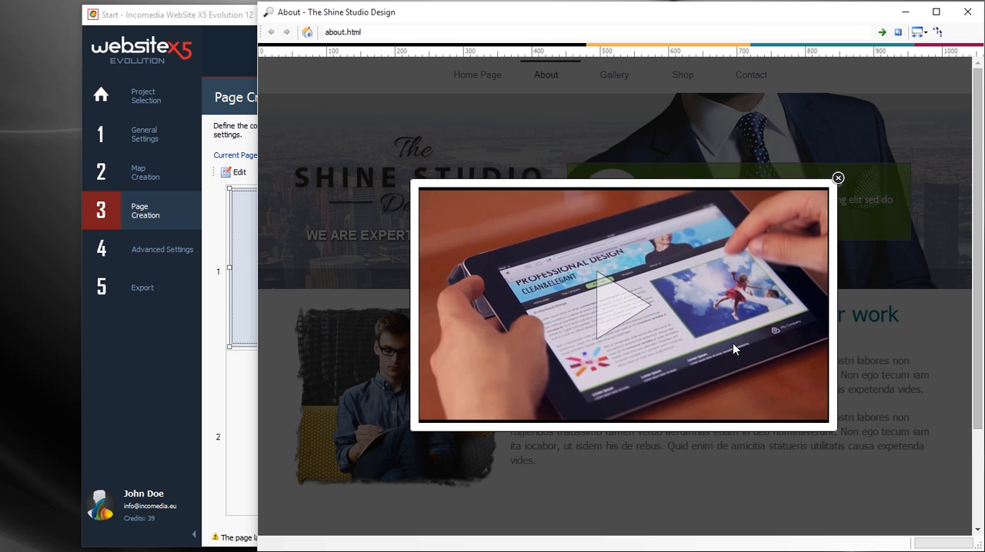
pyautogui.click(882, 365)
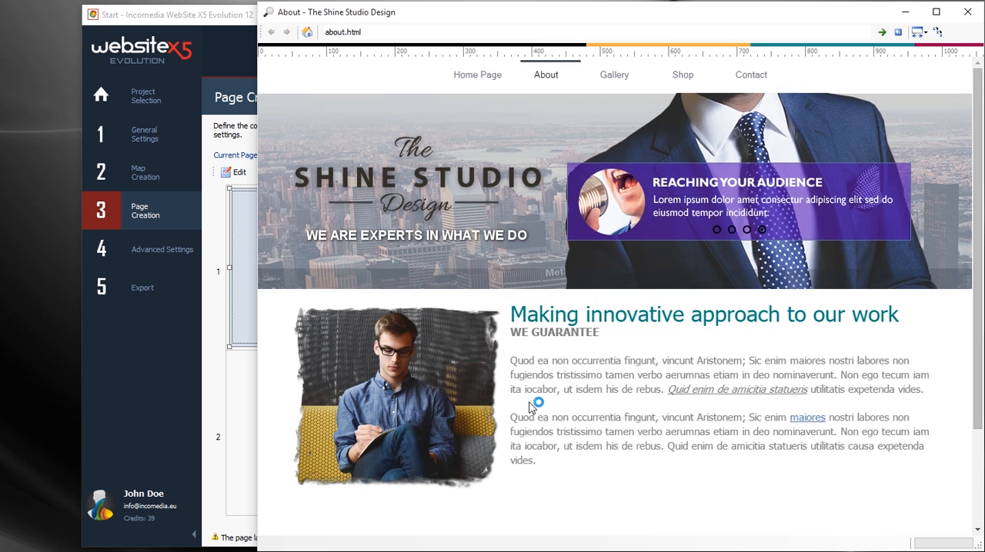
# Step: Return to page creation, go on to the Gallery page and add a Gallery object in the first row
pyautogui.click(213, 275)
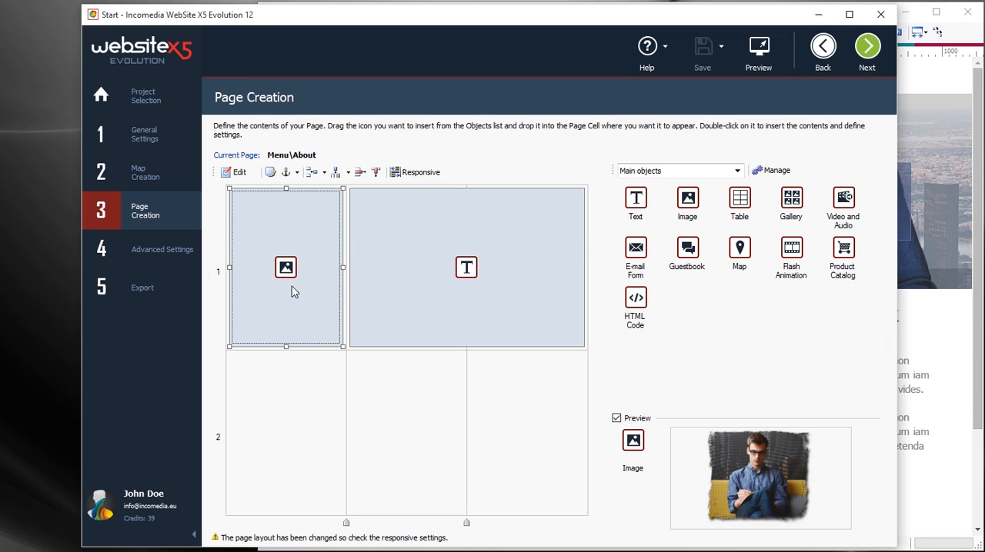
pyautogui.click(867, 49)
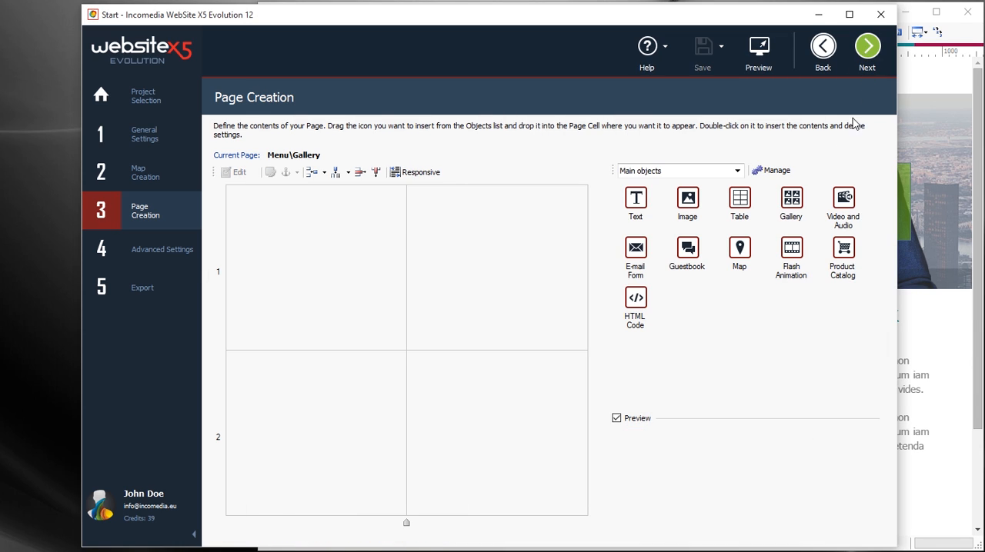
pyautogui.moveTo(794, 201); pyautogui.dragTo(533, 247)
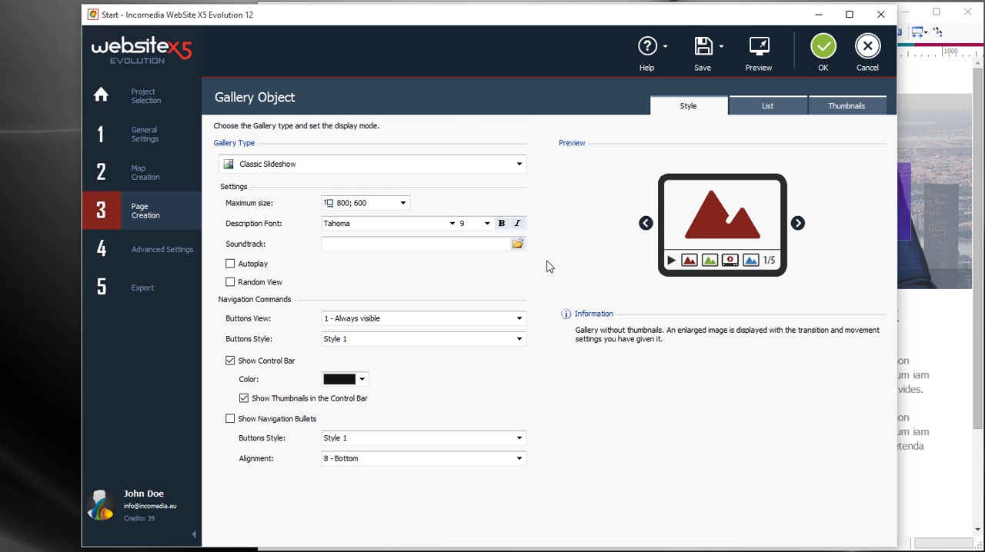
# Step: Add the images Slide_01.jpg to Slide_12.jpg to the Gallery object's image list
pyautogui.click(767, 106)
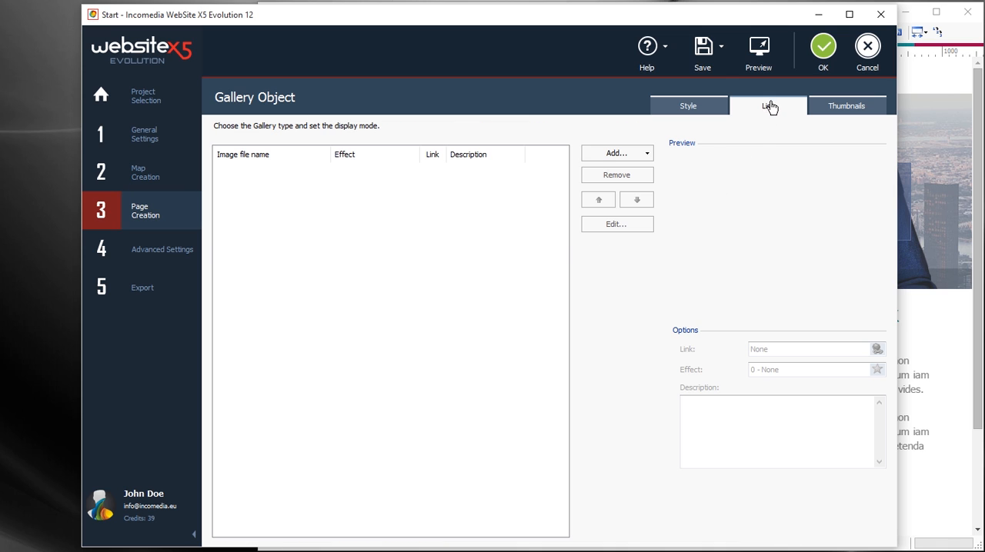
pyautogui.click(646, 154)
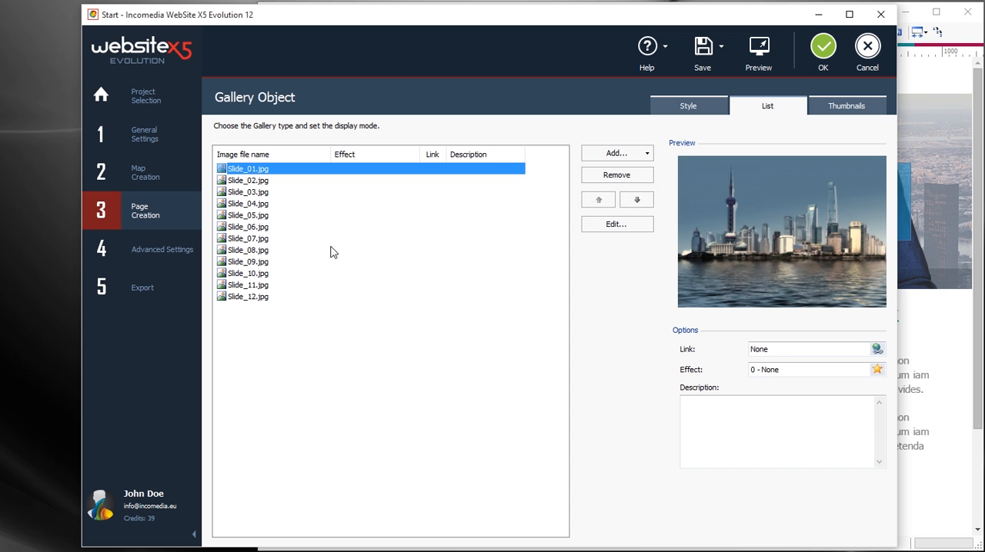
# Step: Apply the 17 - Zoom and Rotation effect with a display time of 3,00 to all twelve slides and save the Gallery object
pyautogui.keyDown('shift'); pyautogui.click(248, 300); pyautogui.keyUp('shift')
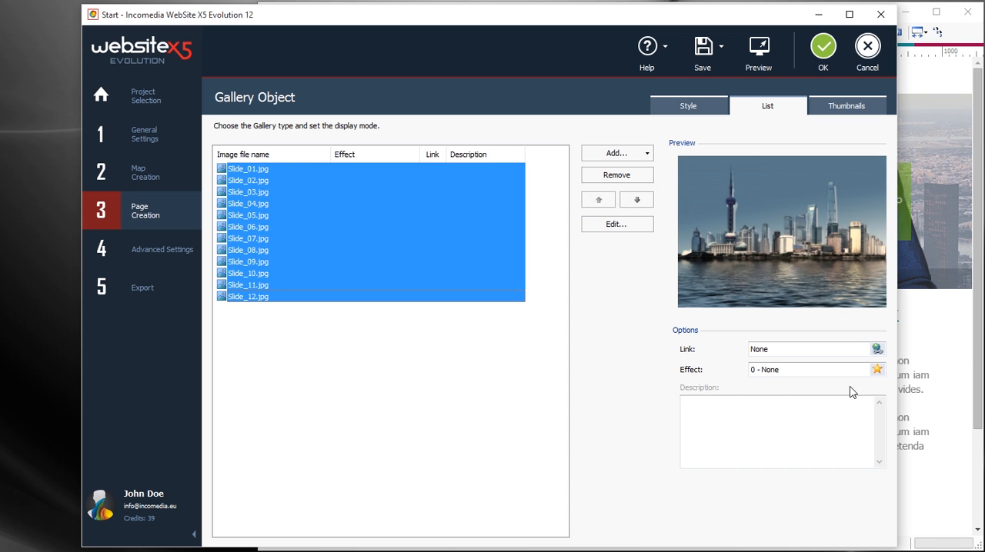
pyautogui.click(877, 370)
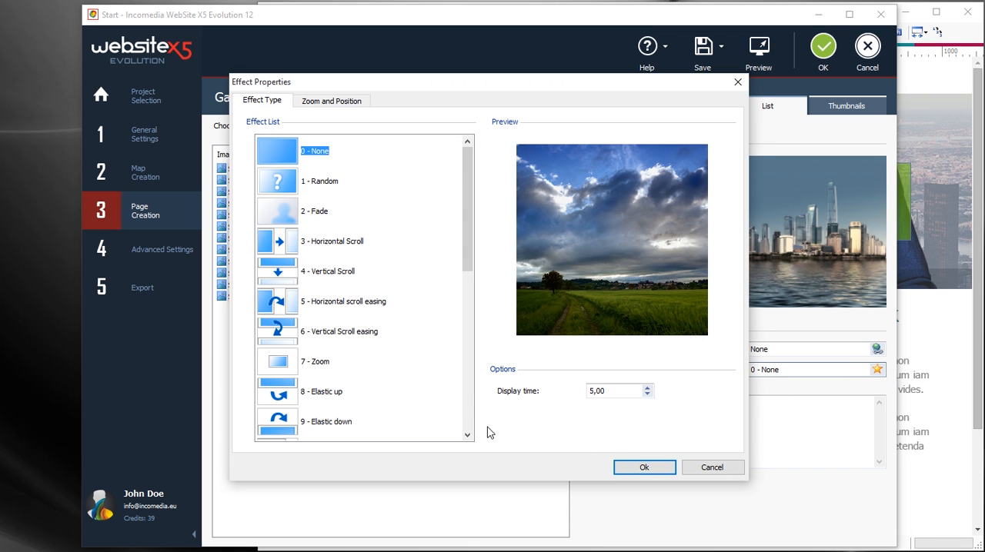
pyautogui.scroll(-5, 470, 419)
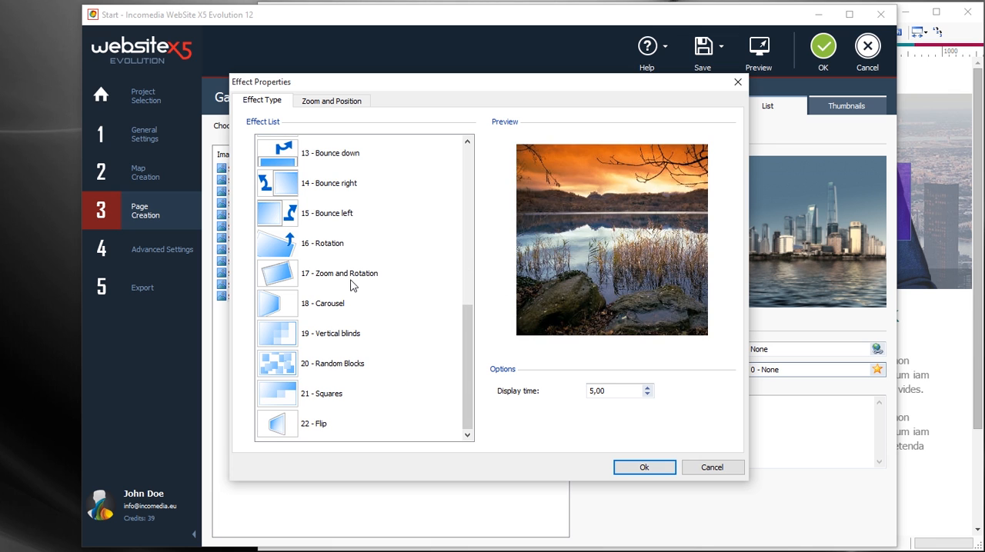
pyautogui.click(352, 284)
pyautogui.click(648, 395)
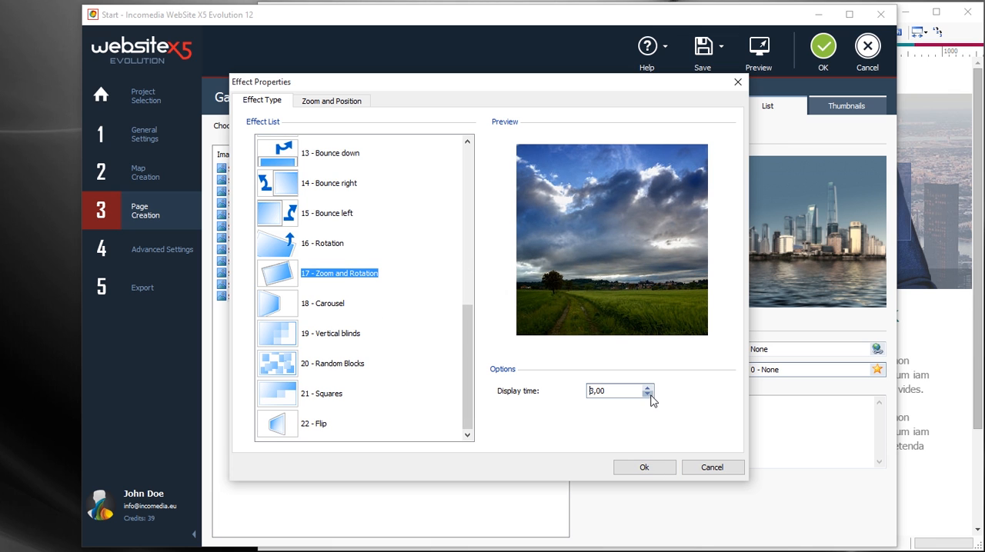
pyautogui.click(644, 468)
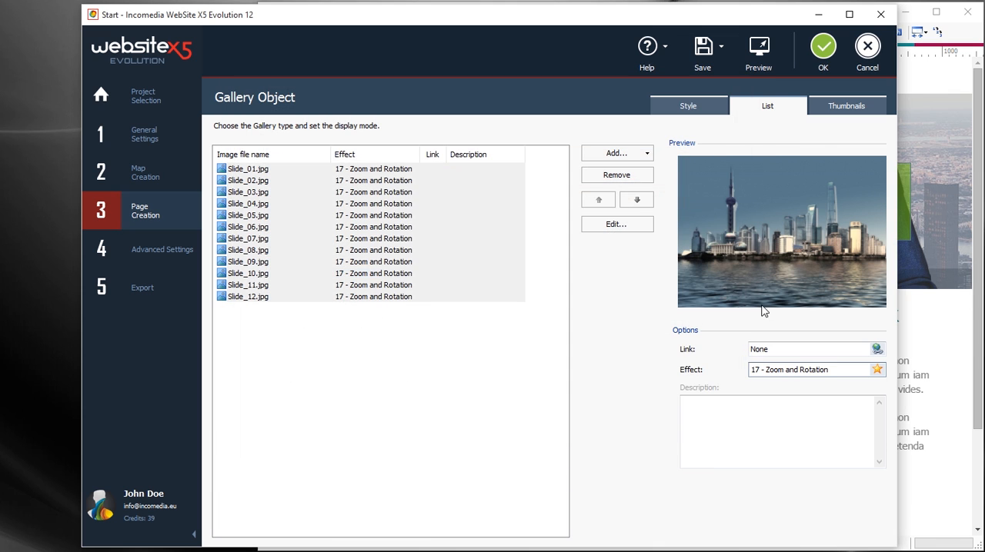
pyautogui.click(823, 54)
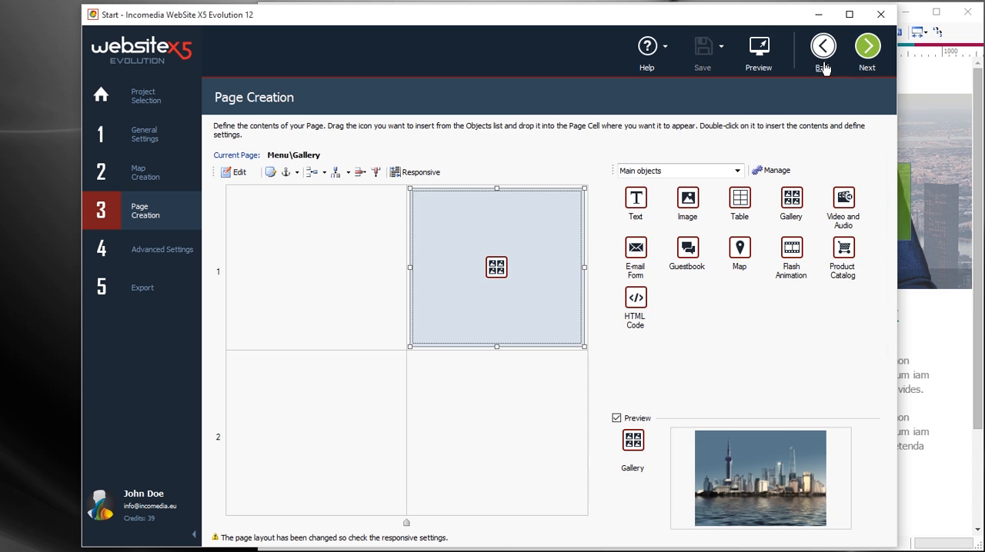
# Step: Preview the Gallery page and advance through several images of the slideshow
pyautogui.click(759, 62)
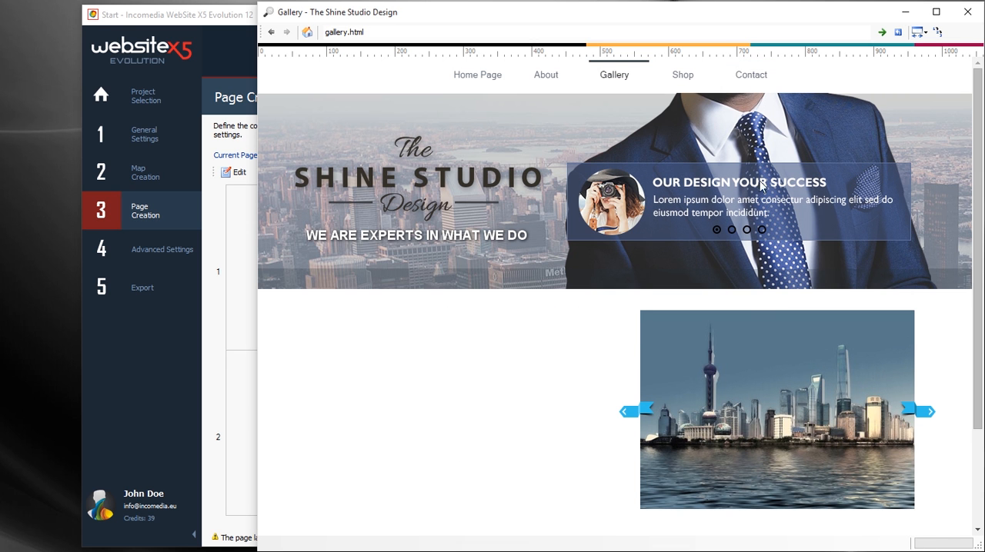
pyautogui.click(927, 414)
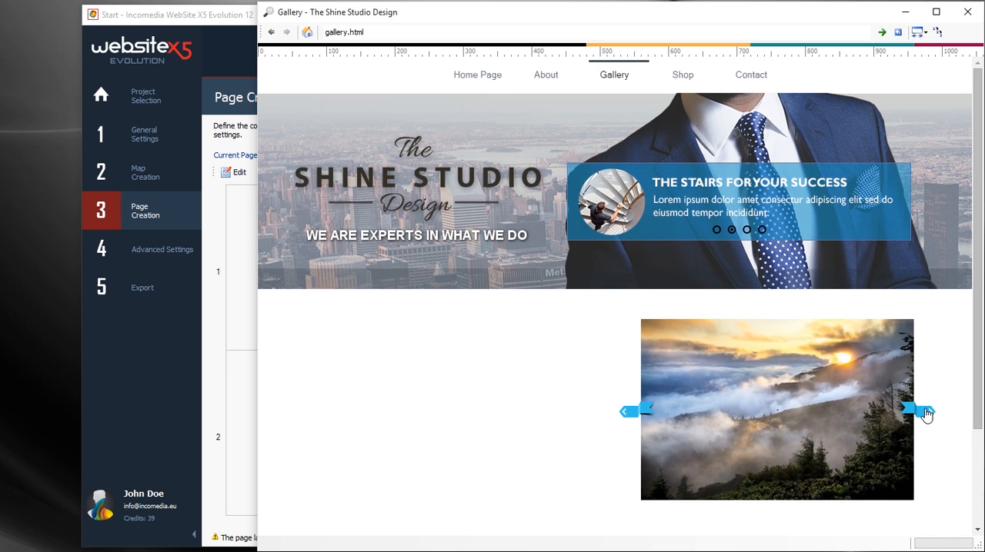
pyautogui.click(927, 413)
pyautogui.click(927, 413)
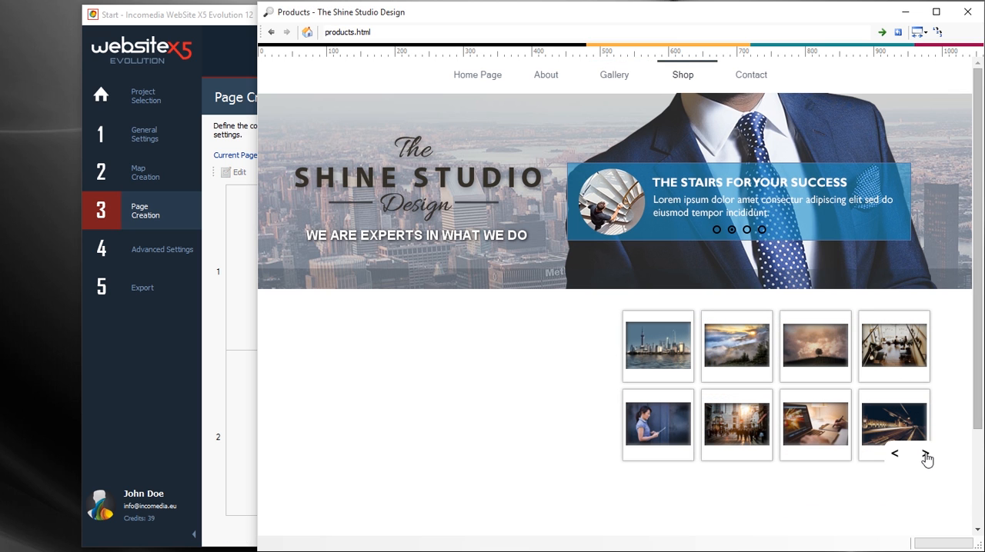
# Step: Test the thumbnail gallery on the Products page by paging through it, enlarging a photo, browsing the enlarged images and closing them
pyautogui.click(926, 455)
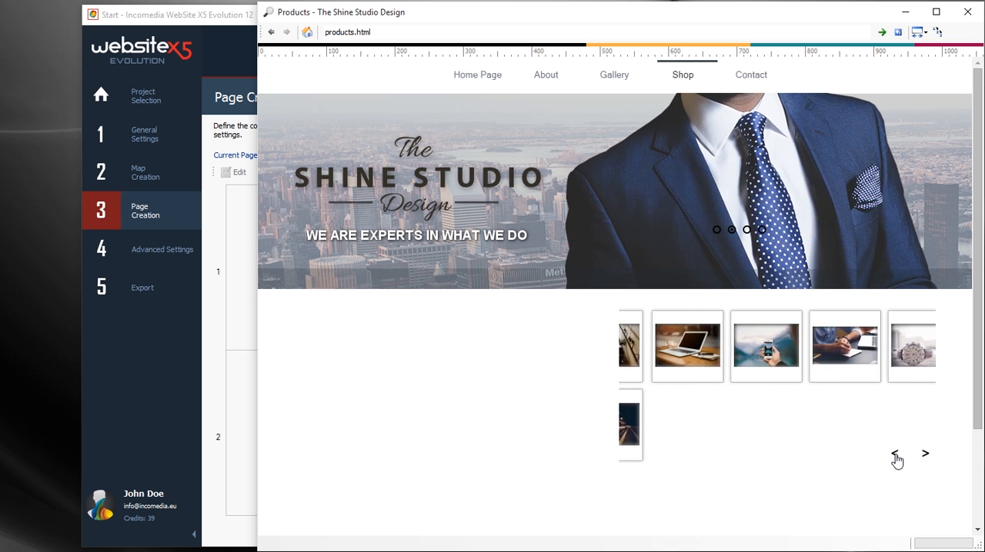
pyautogui.click(743, 354)
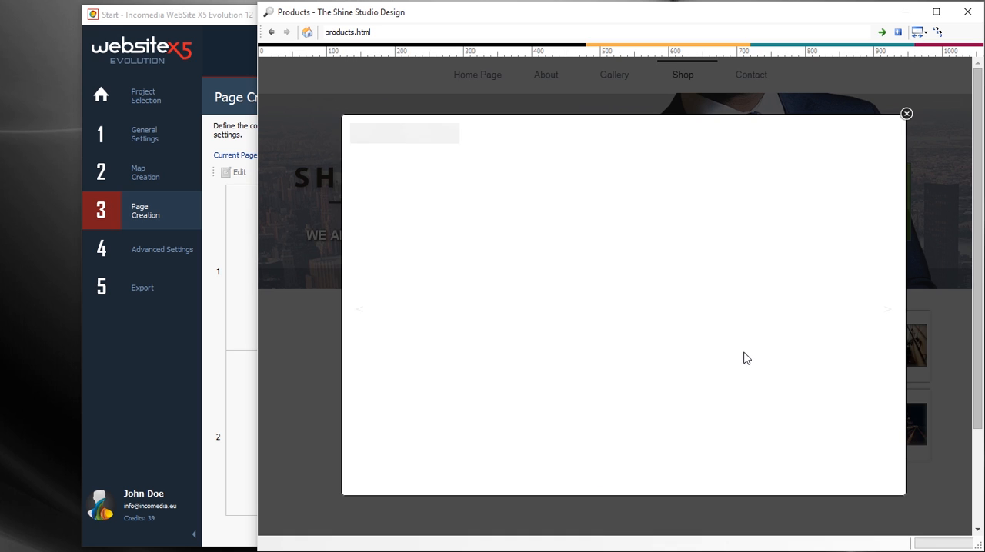
pyautogui.click(887, 311)
pyautogui.click(888, 312)
pyautogui.click(949, 350)
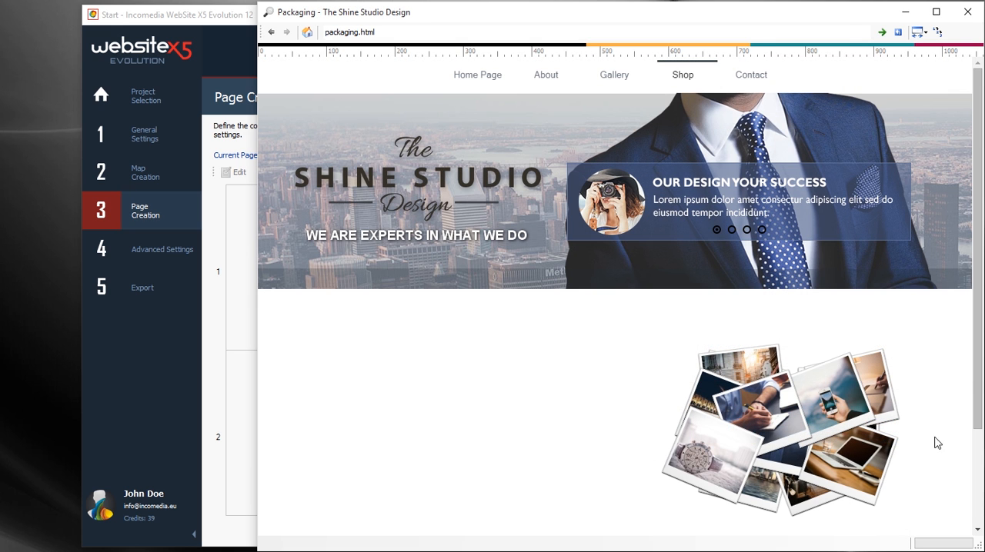
# Step: Move two of the scattered photos on the previewed Packaging page and close the site preview from the Gallery page
pyautogui.moveTo(744, 427); pyautogui.dragTo(679, 358)
pyautogui.moveTo(798, 435); pyautogui.dragTo(833, 417)
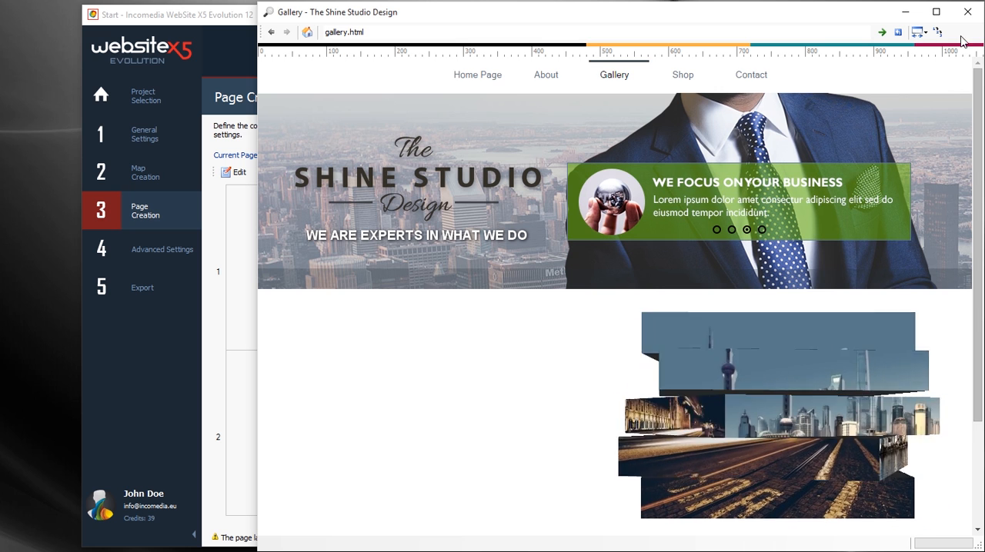
pyautogui.click(967, 12)
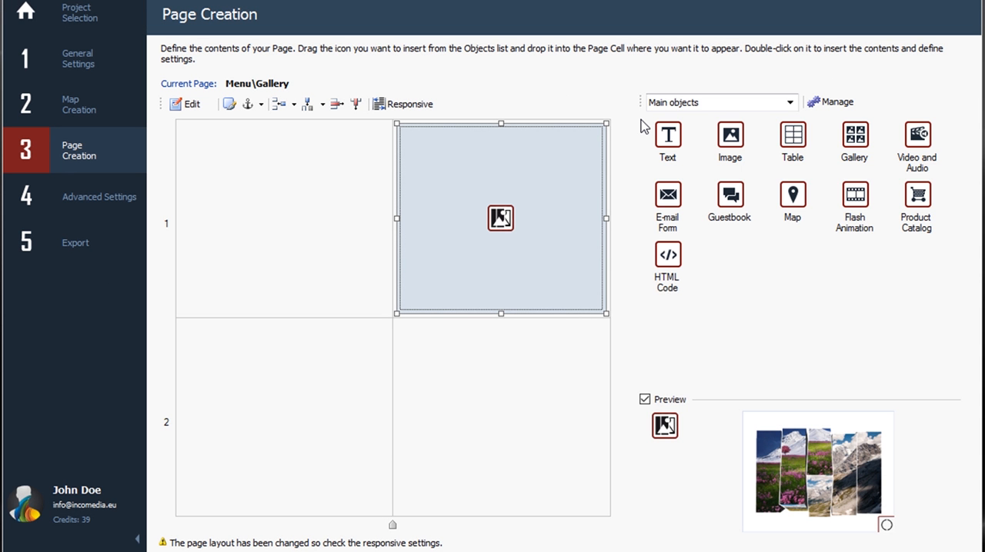
# Step: Show the objects of All Categories and browse through the available page objects
pyautogui.click(742, 105)
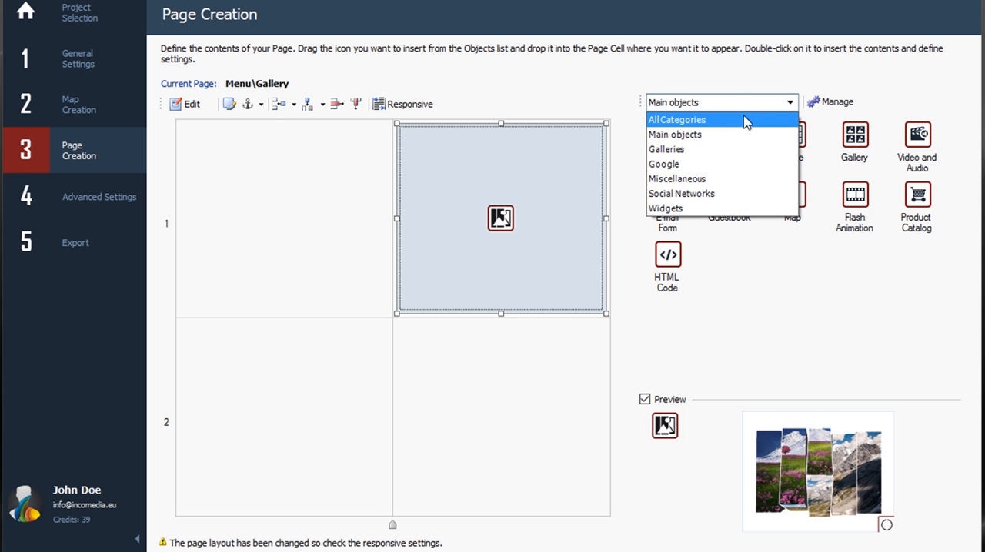
pyautogui.click(744, 120)
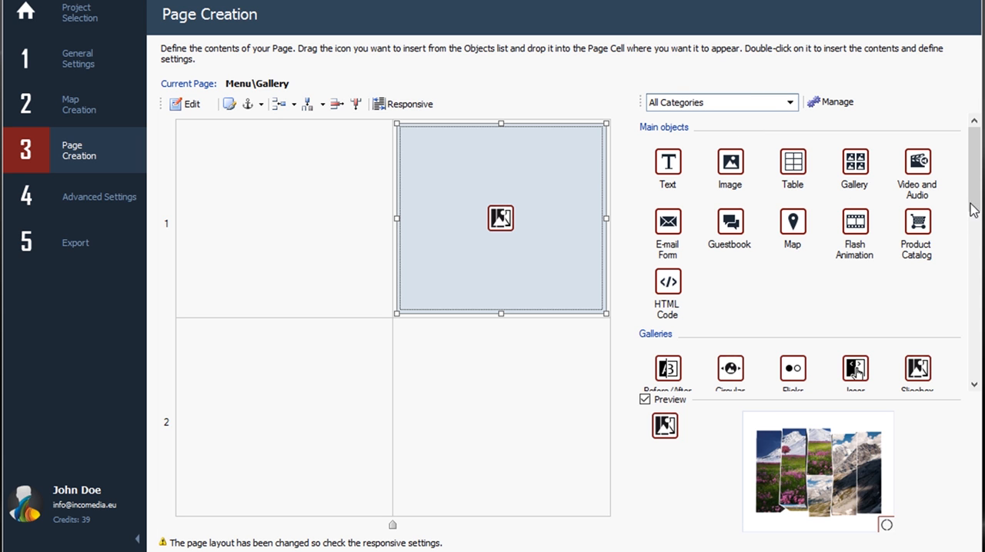
pyautogui.moveTo(973, 209); pyautogui.dragTo(974, 377)
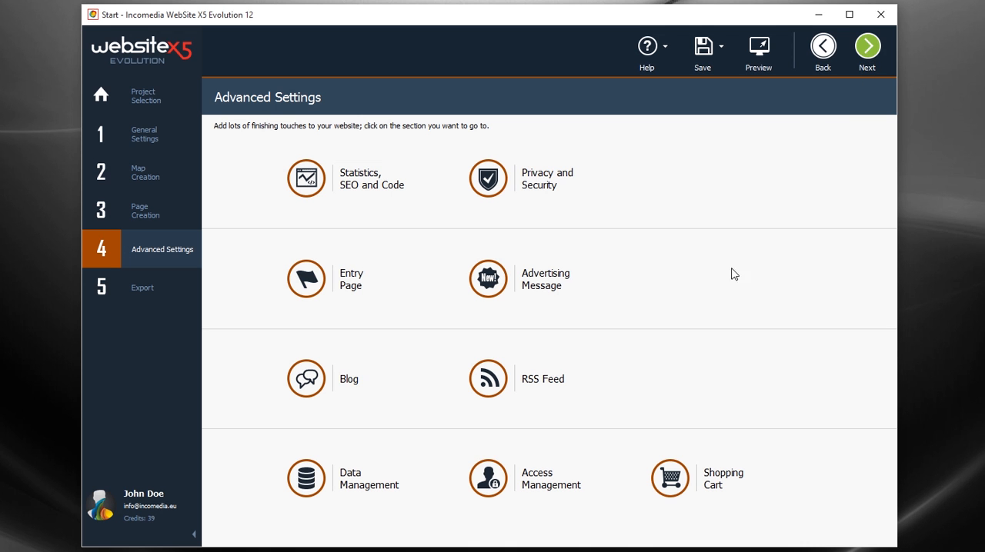
# Step: Open the Shopping Cart's Apparel product and review its general data, images, options and quantity discount
pyautogui.click(765, 490)
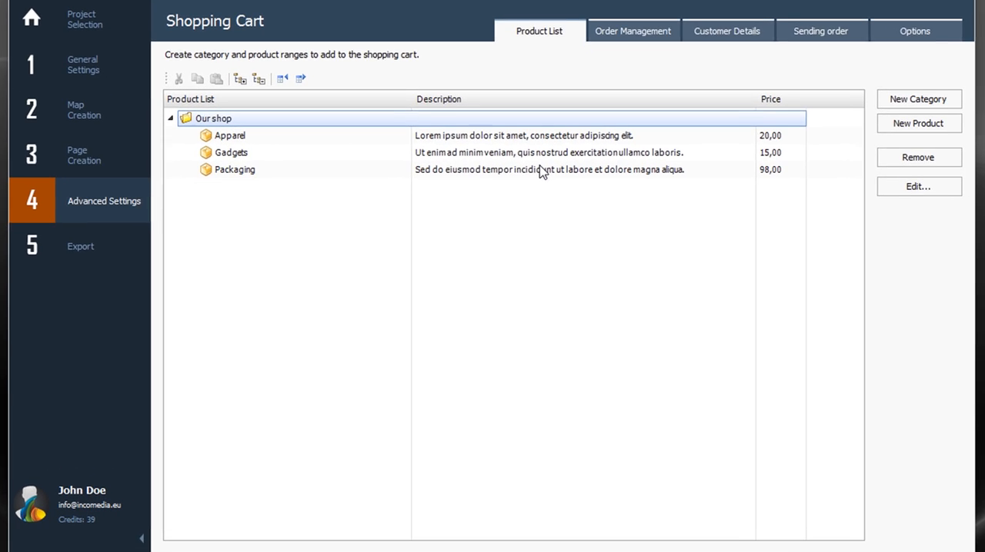
pyautogui.click(529, 137)
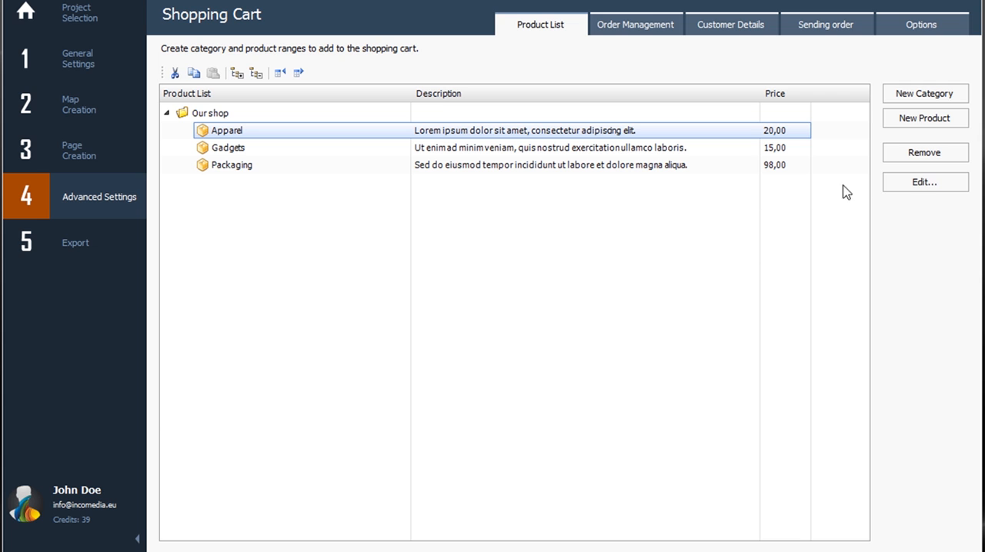
pyautogui.click(899, 186)
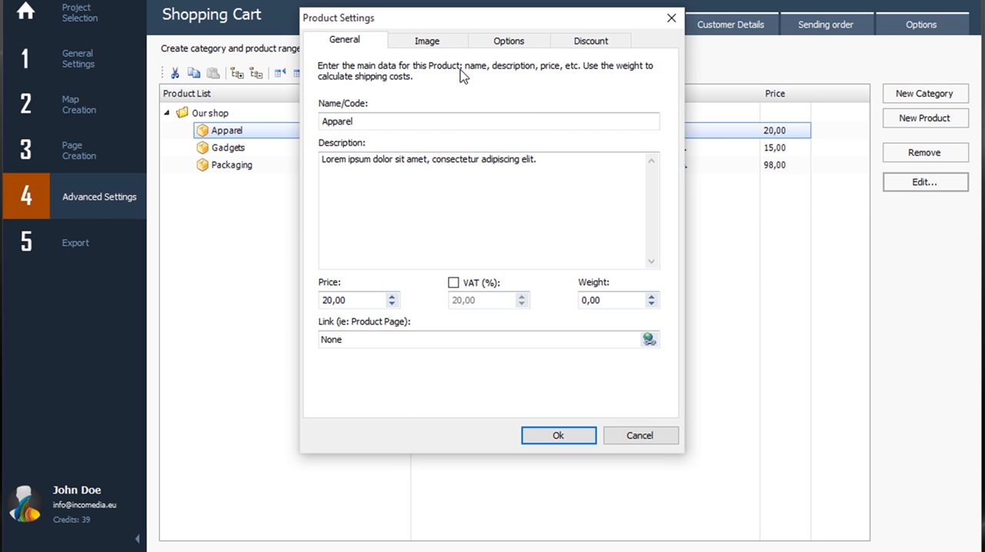
pyautogui.click(443, 45)
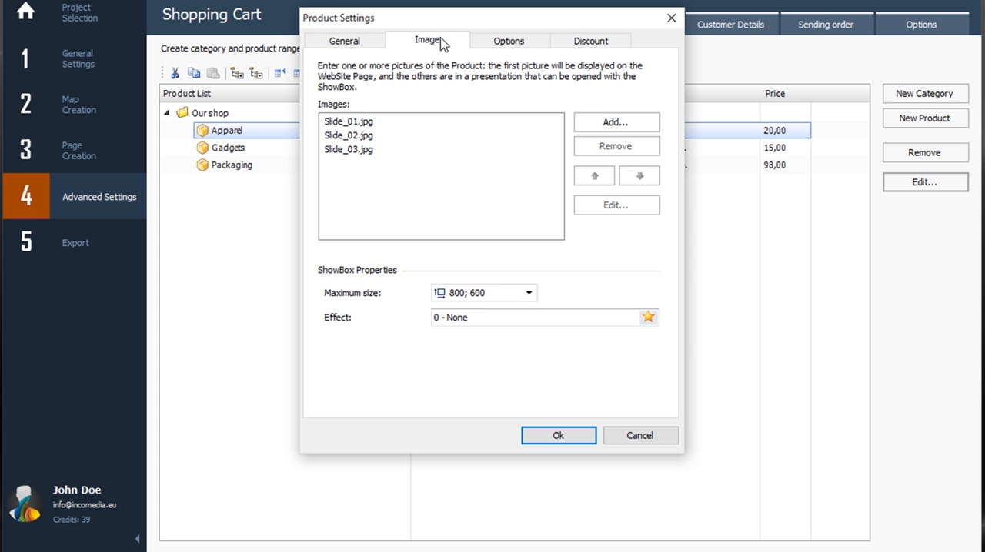
pyautogui.click(514, 41)
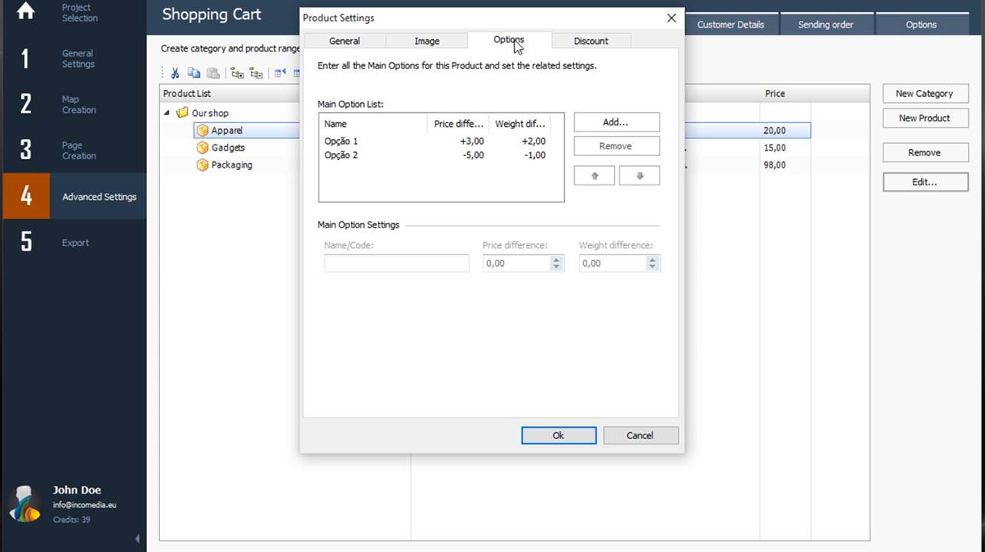
pyautogui.click(604, 48)
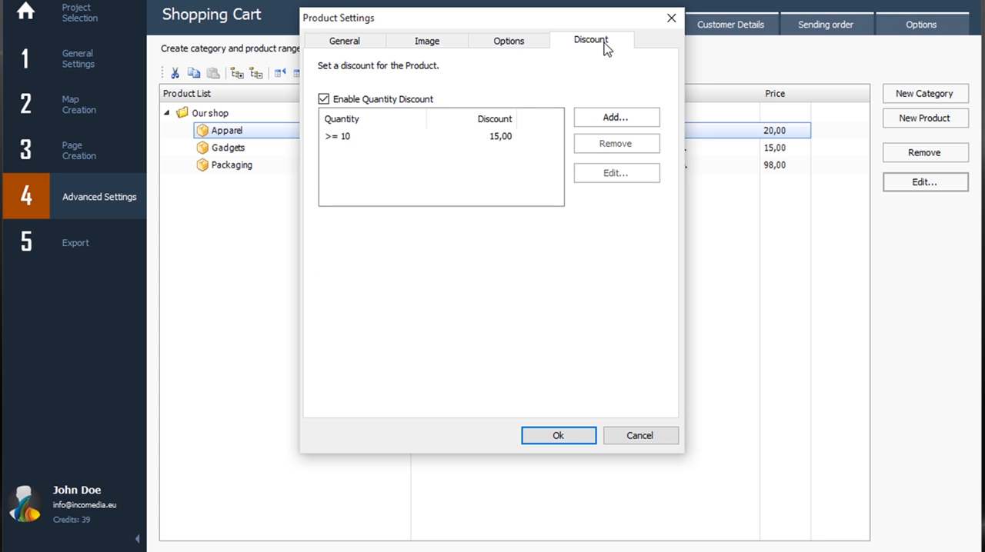
pyautogui.click(559, 437)
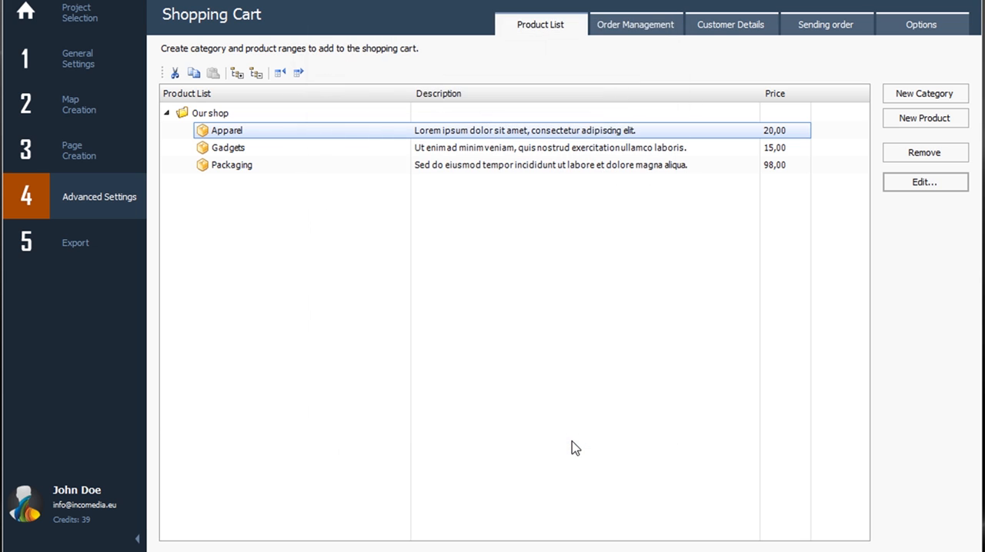
# Step: Review the cart's order management and the Bank Transfer payment type's settings without changing them, and leave the Shopping Cart
pyautogui.click(630, 31)
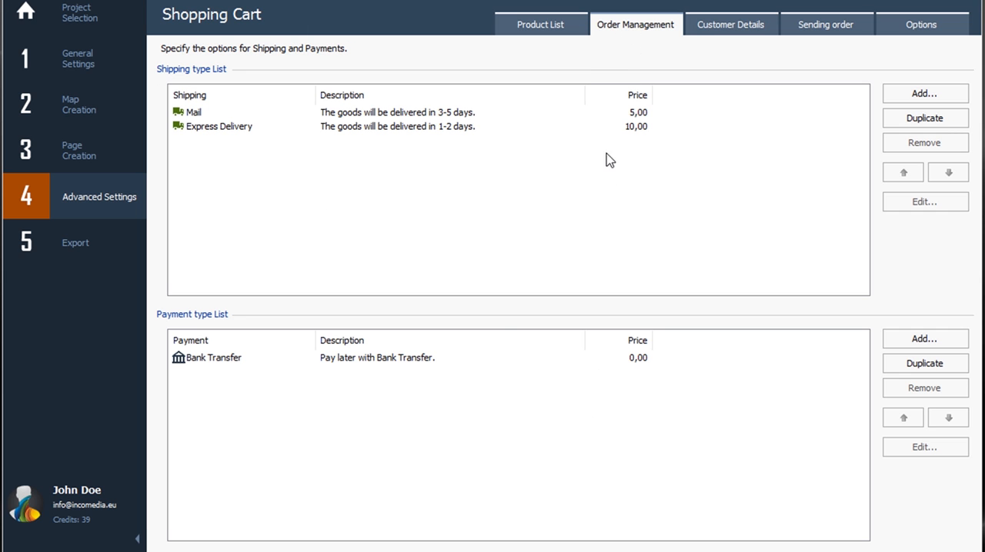
pyautogui.click(428, 362)
pyautogui.doubleClick(428, 362)
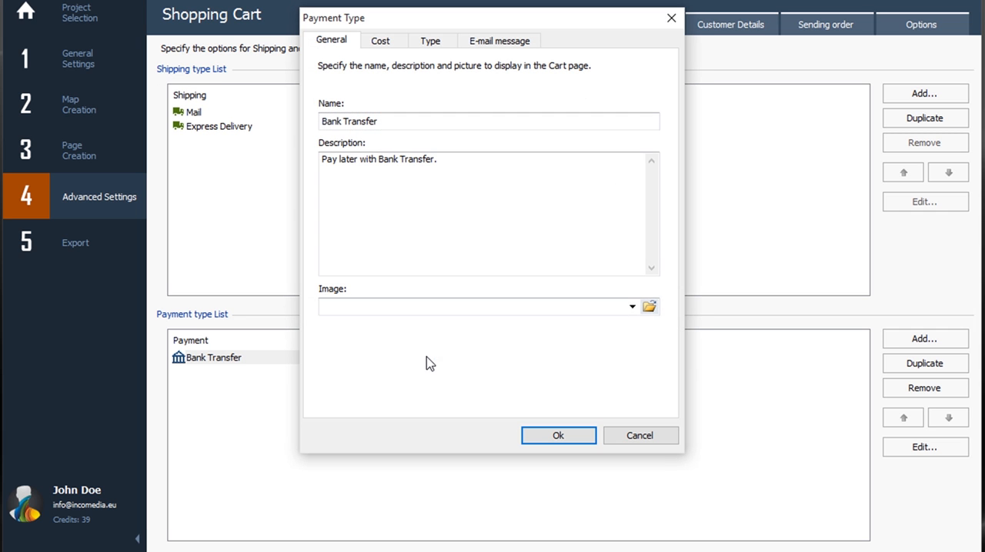
pyautogui.click(432, 42)
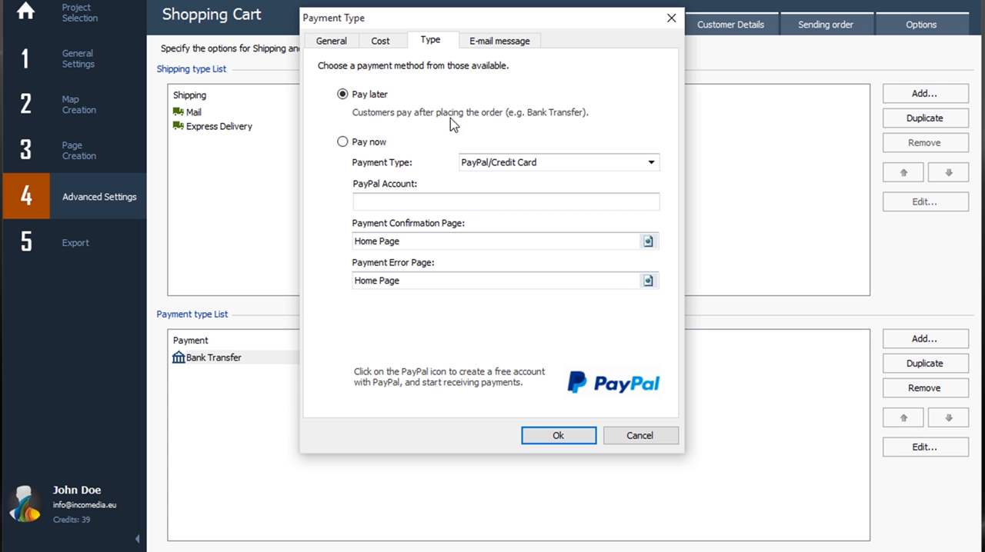
pyautogui.click(500, 202)
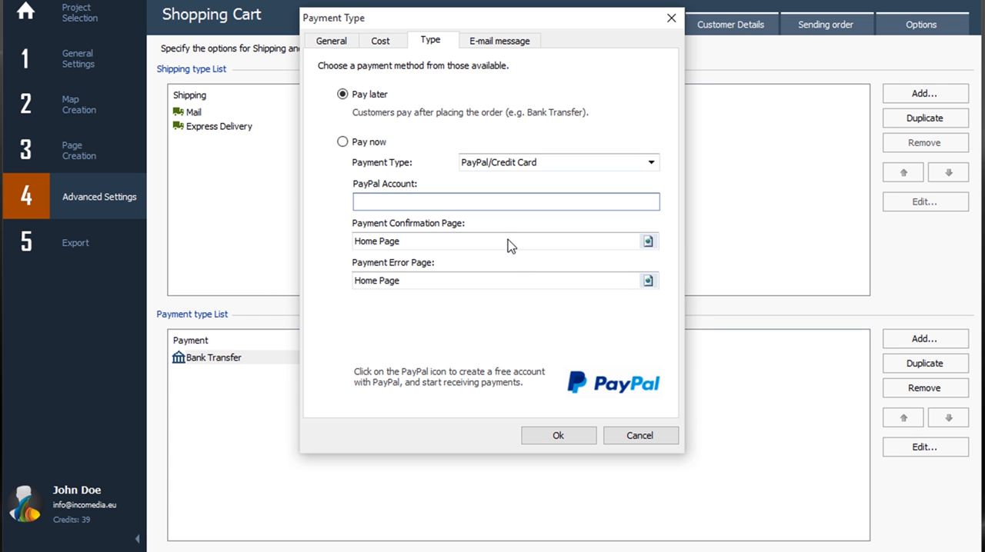
pyautogui.click(650, 435)
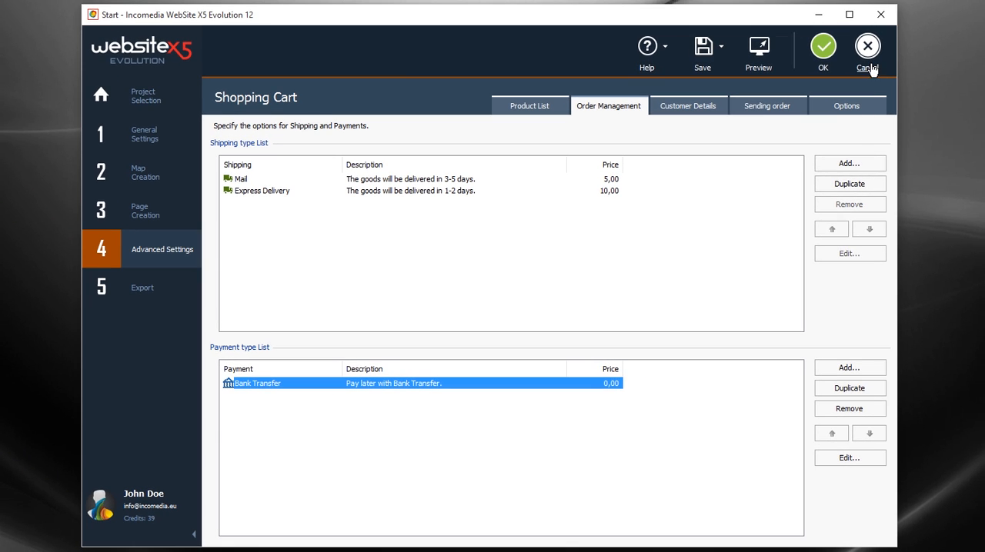
pyautogui.click(869, 66)
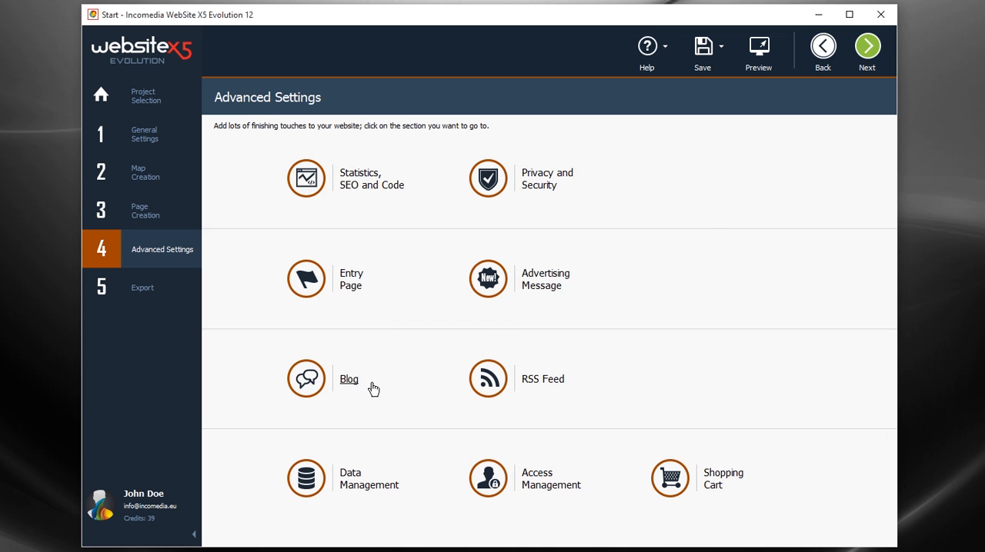
# Step: Open the Blog settings, select the "Inspiration from web" post in the post list, and return to the advanced settings
pyautogui.click(372, 389)
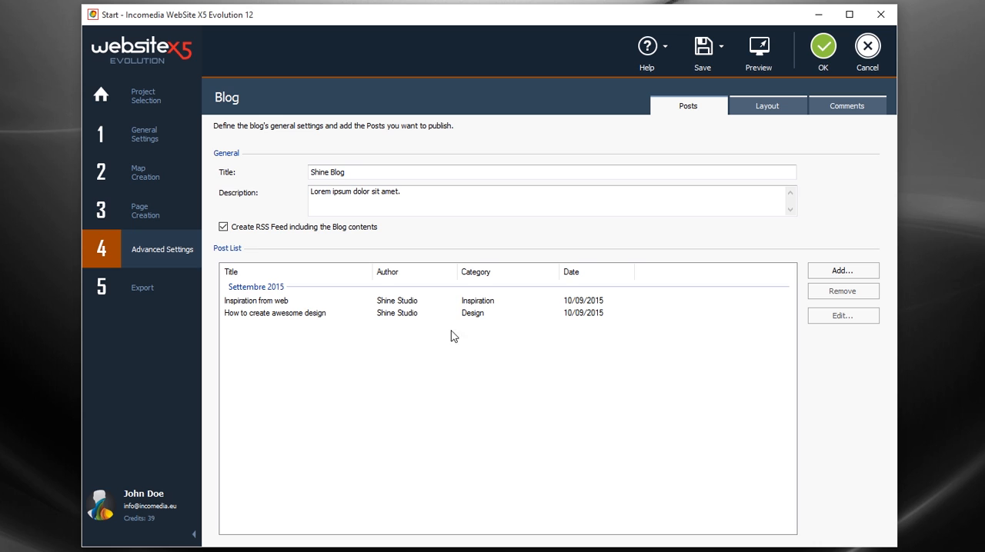
pyautogui.click(459, 306)
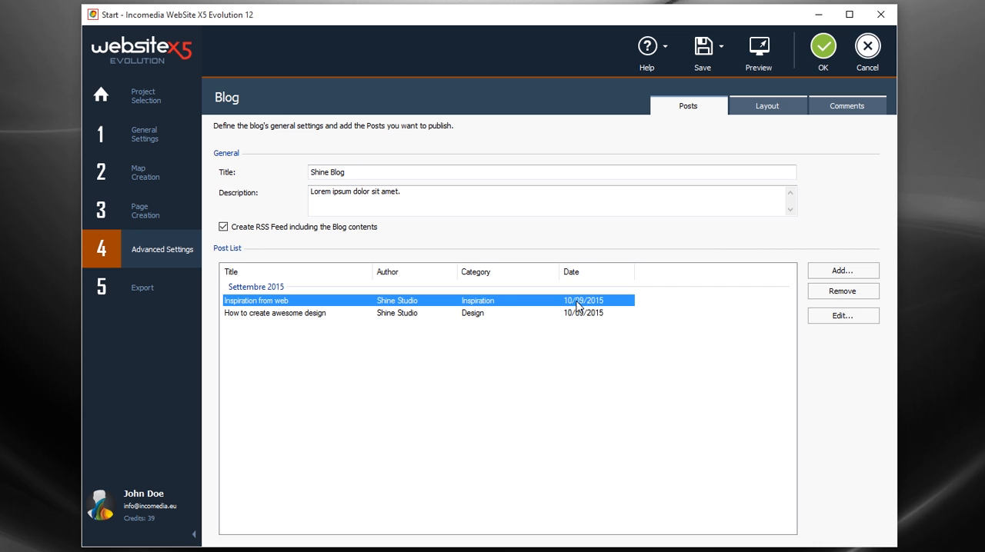
pyautogui.click(822, 54)
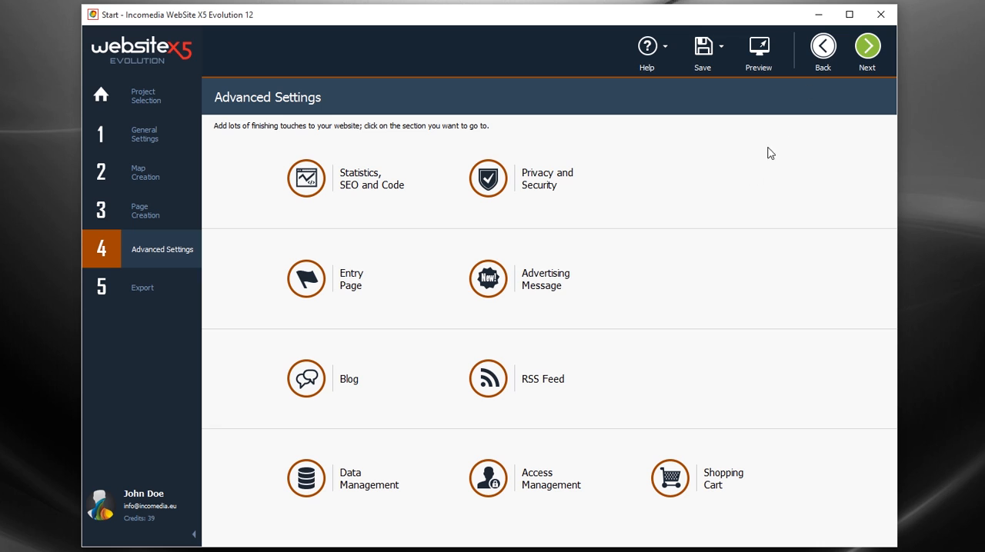
# Step: In Access Management, add a new user to Group 1 with the person's first name, and confirm the access settings
pyautogui.click(554, 490)
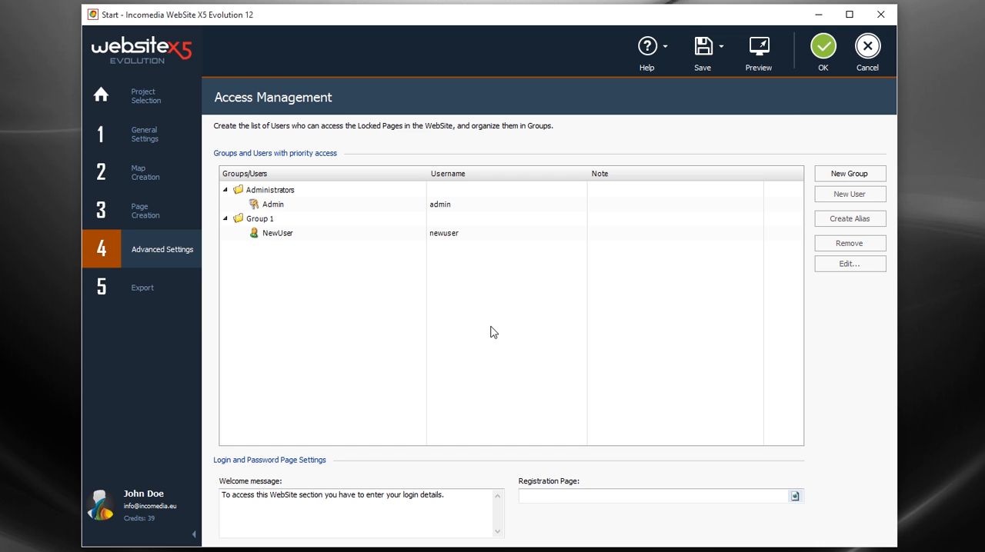
pyautogui.click(439, 241)
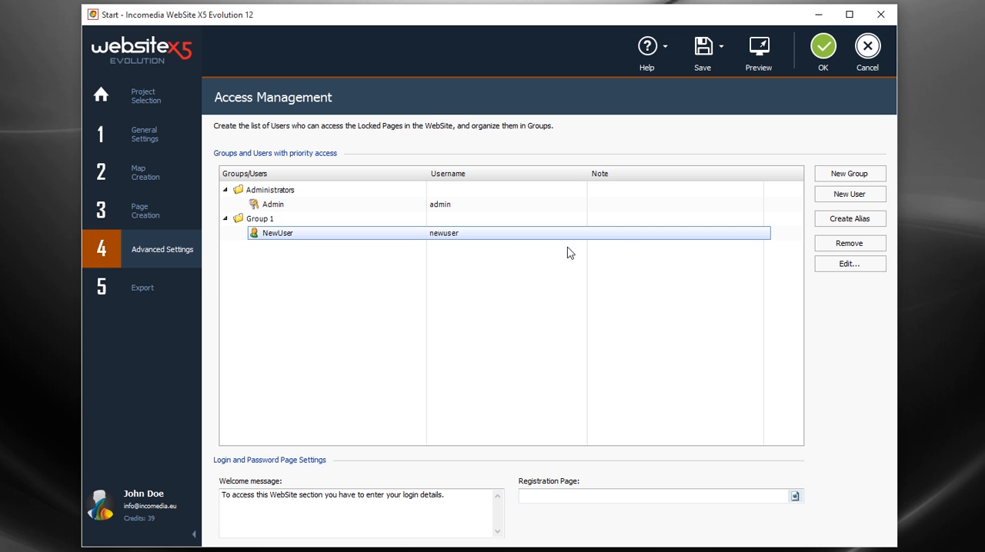
pyautogui.click(827, 200)
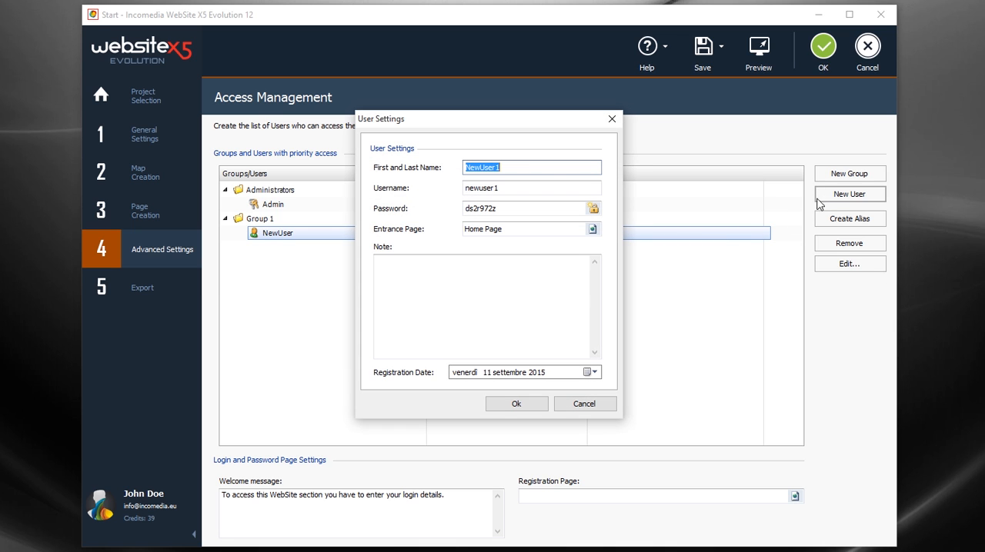
pyautogui.click(526, 168)
pyautogui.doubleClick(526, 168)
pyautogui.write('Mark')
pyautogui.click(511, 402)
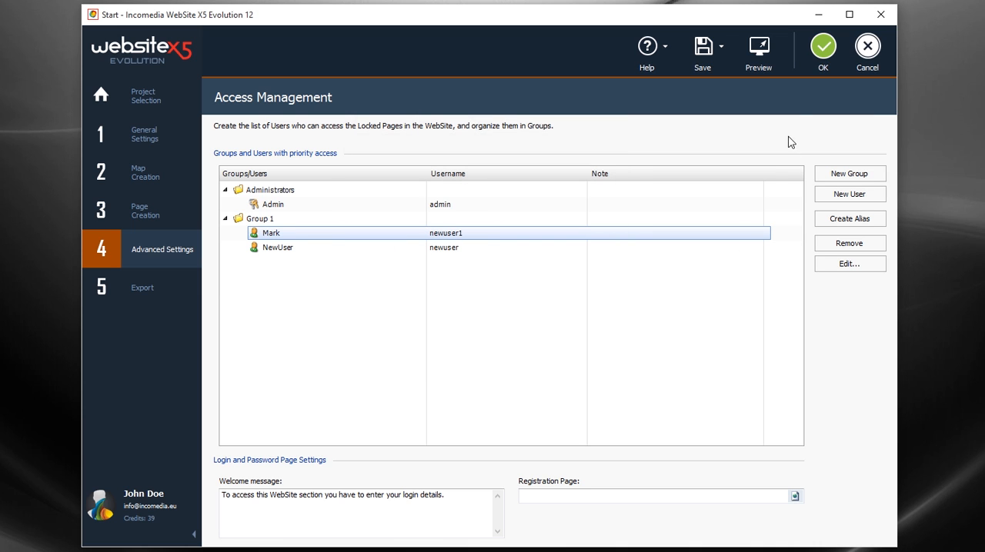
pyautogui.click(820, 52)
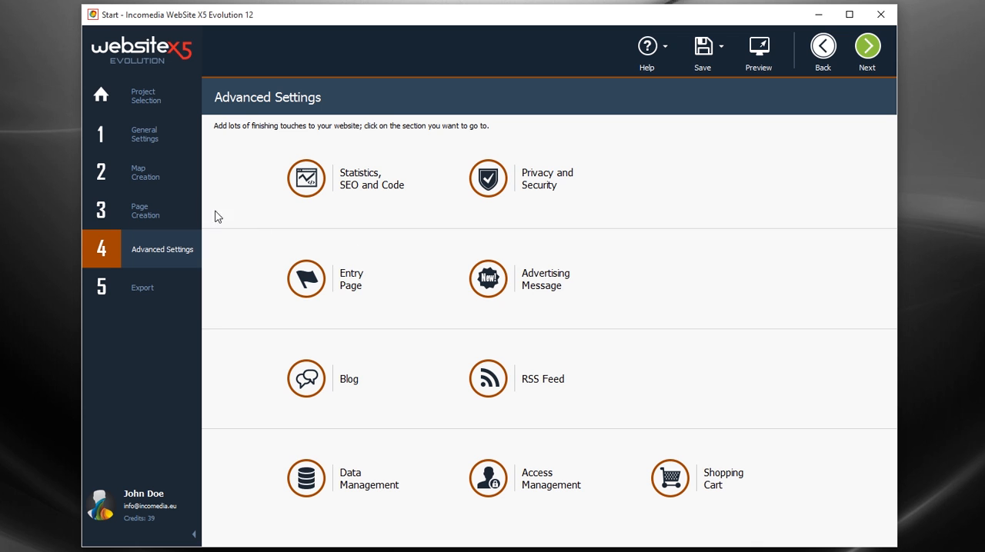
# Step: In the sitemap, lock the Customers page under Reserved Area and grant access to the newly added Group 1 user
pyautogui.click(162, 180)
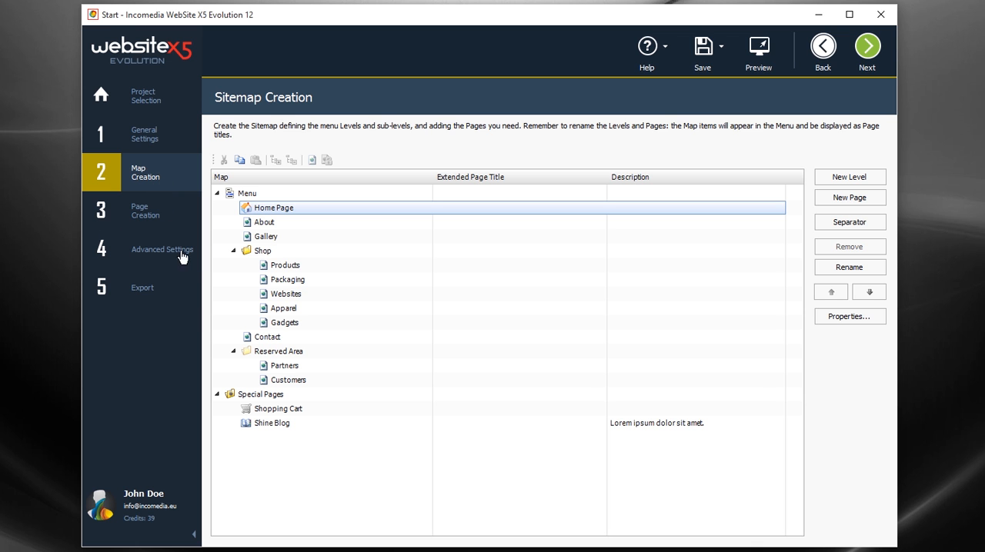
pyautogui.click(296, 376)
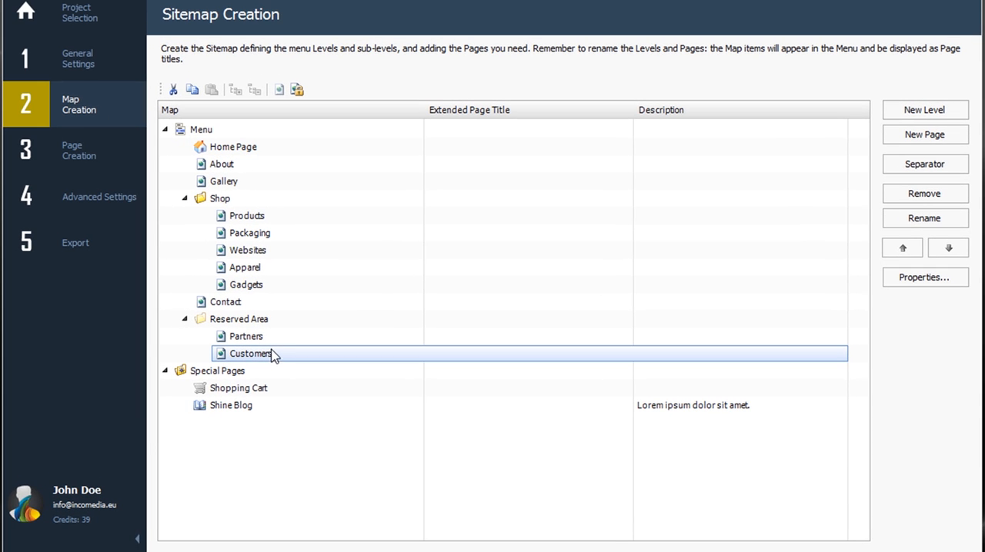
pyautogui.click(297, 90)
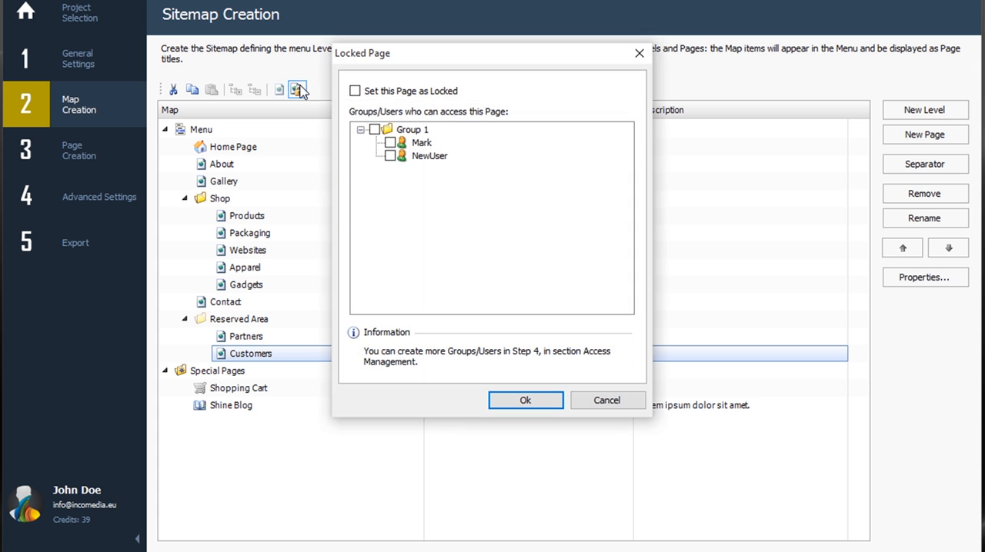
pyautogui.click(388, 142)
pyautogui.click(523, 401)
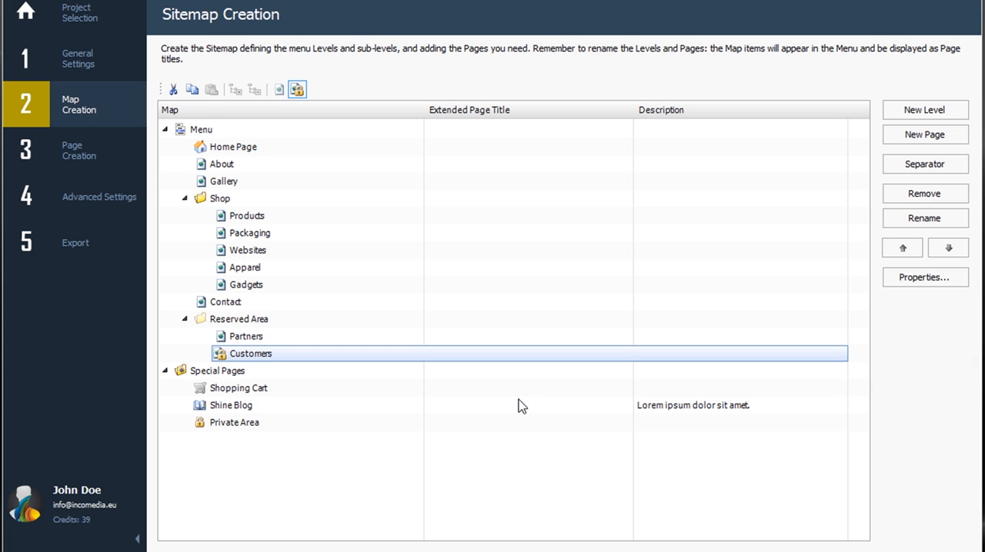
# Step: Give the About page the extended title "About Shine Studio" and the description "We are experts in what we do"
pyautogui.click(276, 168)
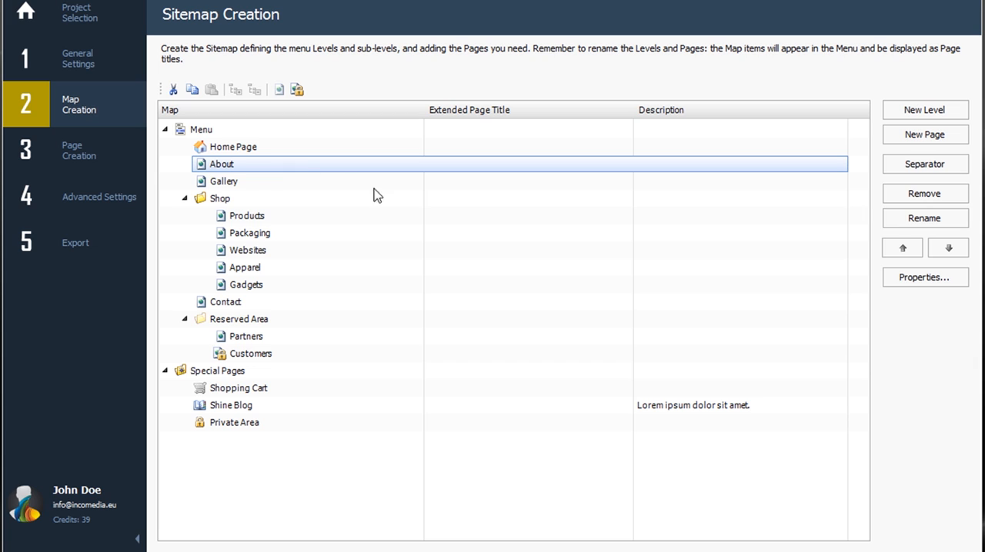
pyautogui.click(460, 165)
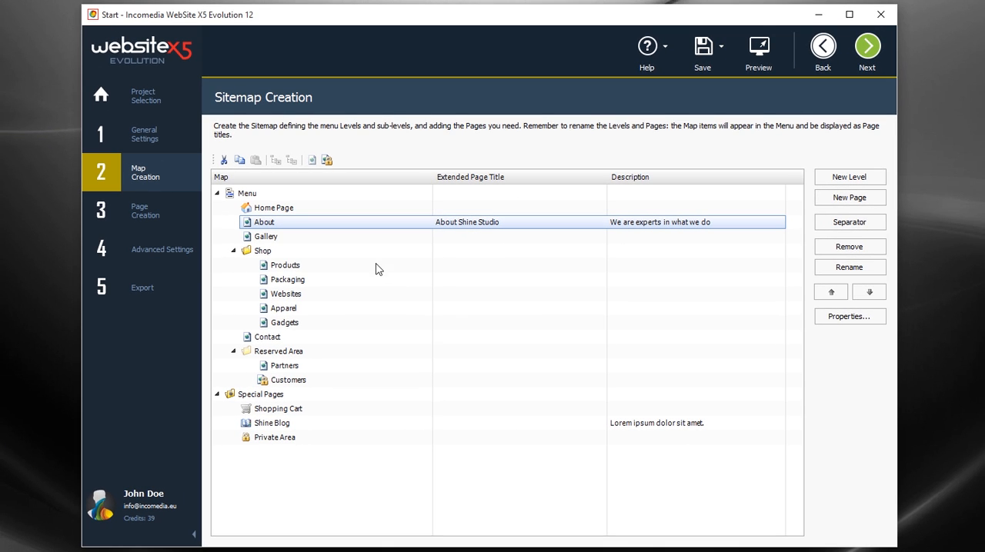
# Step: Enable automatic SiteMap creation in the Statistics, SEO and Code settings and confirm them
pyautogui.click(162, 263)
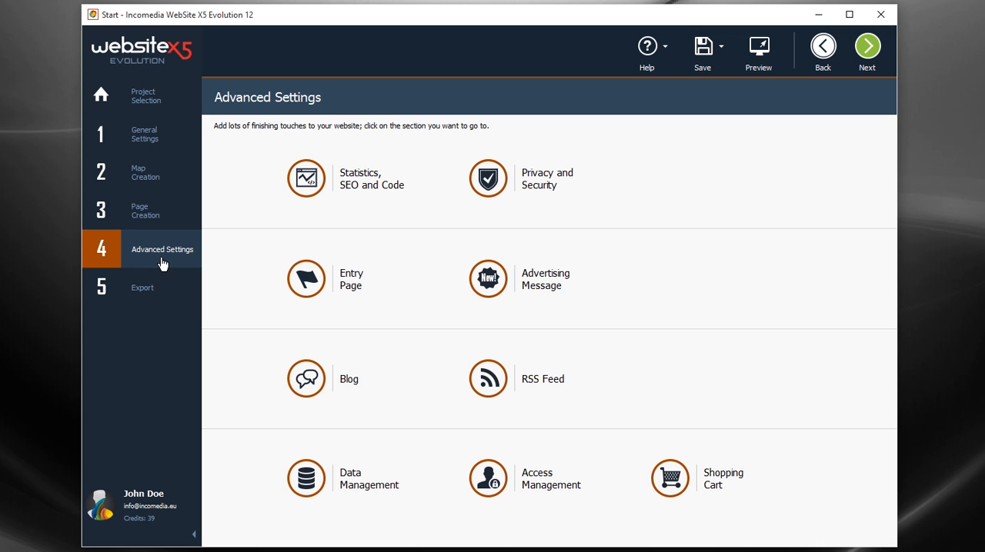
pyautogui.click(364, 187)
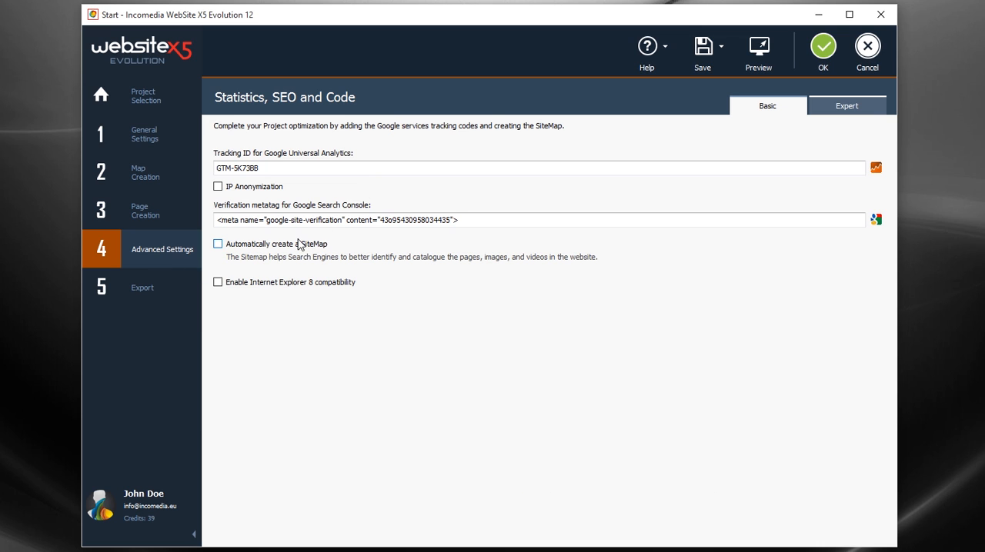
pyautogui.click(219, 245)
pyautogui.click(280, 222)
pyautogui.click(306, 167)
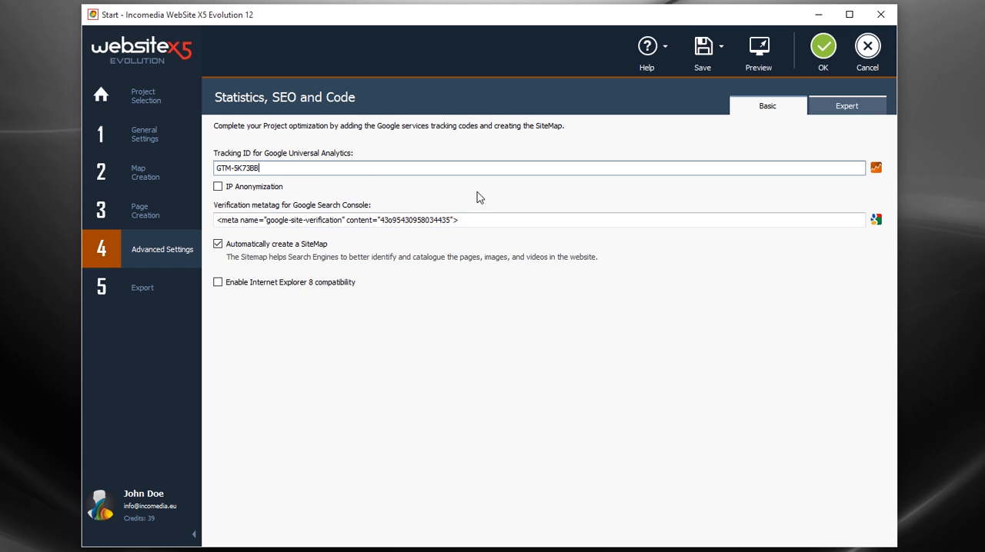
pyautogui.click(822, 68)
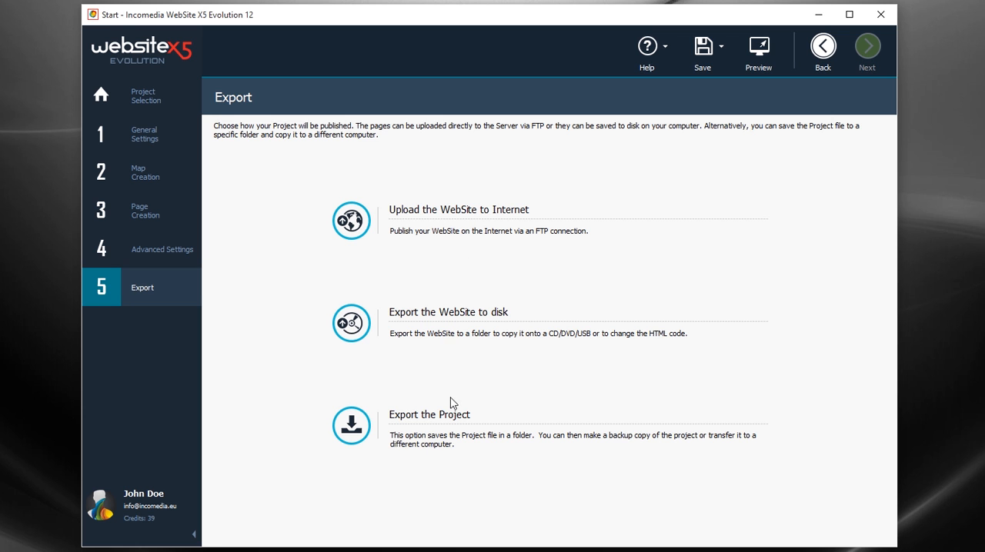
# Step: Upload the website to the Internet via FTP using address ftp.websitex5.com, the account username and password, and destination path /_st/ShineStudio
pyautogui.click(436, 216)
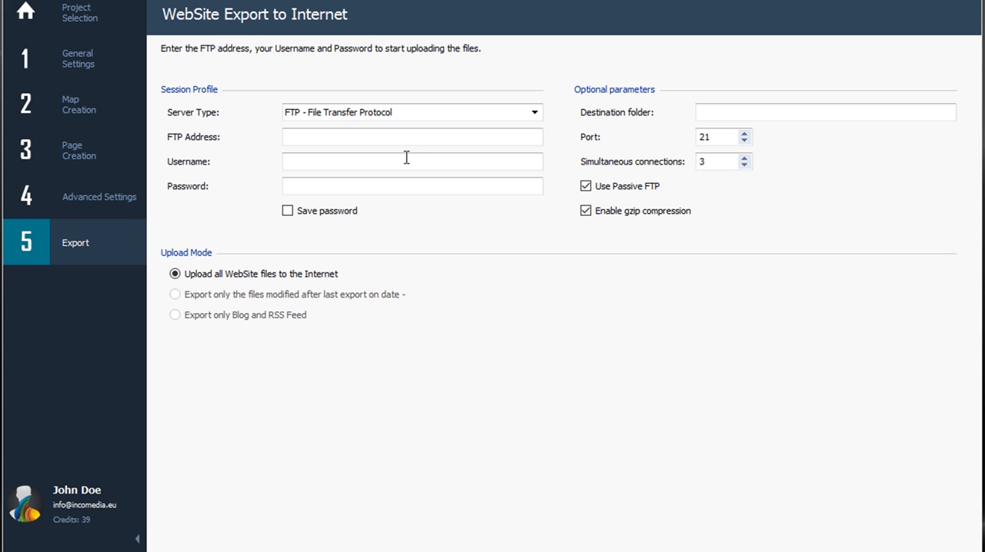
pyautogui.click(356, 137)
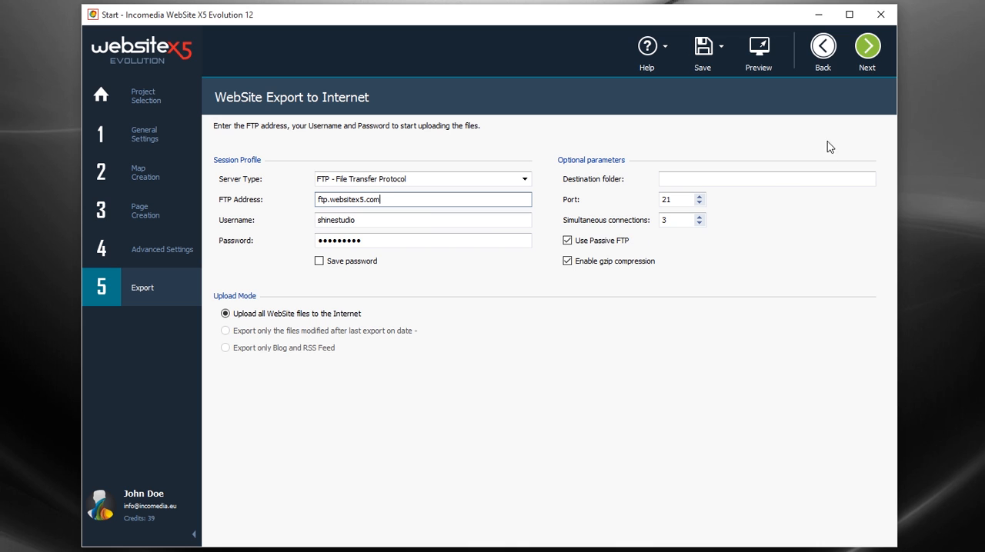
pyautogui.click(856, 69)
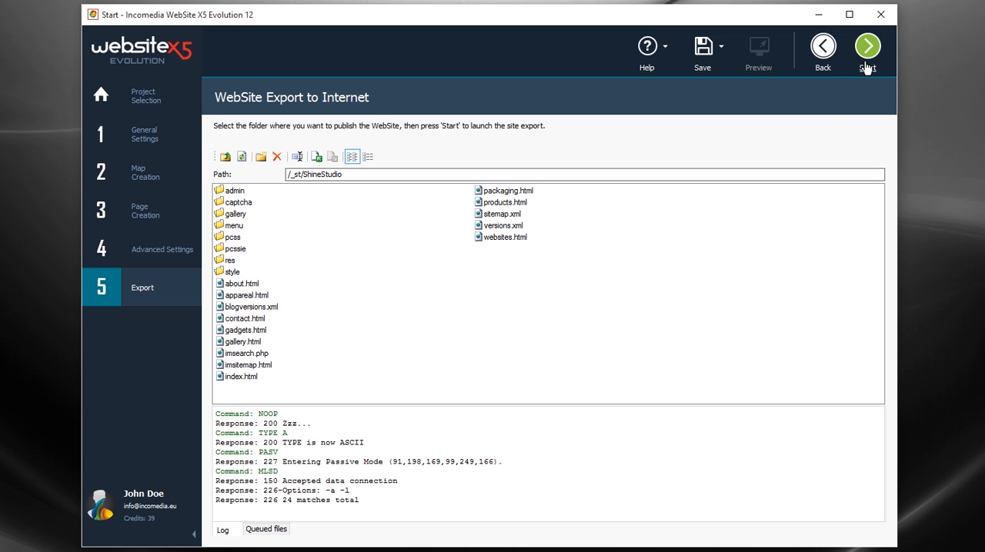
pyautogui.click(865, 67)
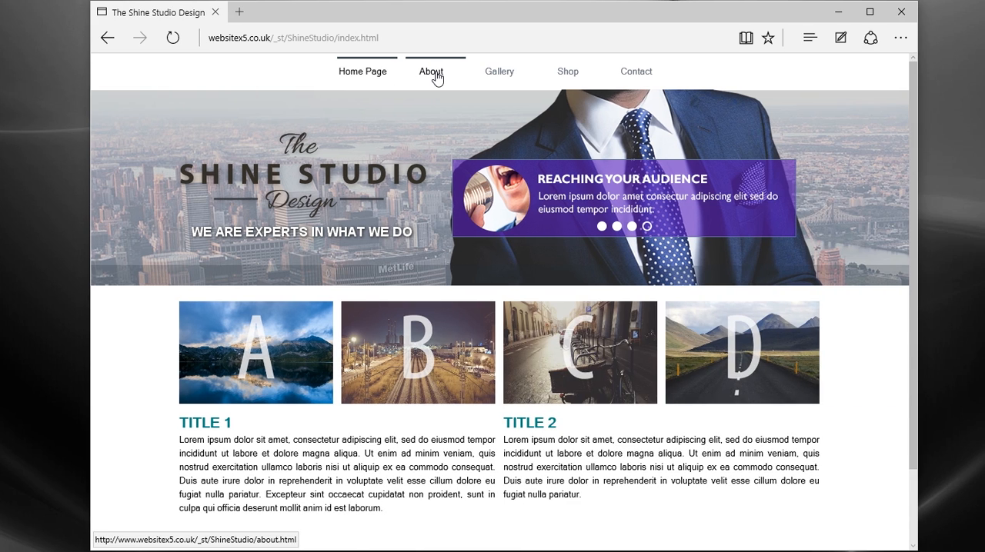
# Step: In the browser, review the published site's About, Gadgets and Contact pages, zoom into the Packaging shoe image, and return to the Home Page
pyautogui.click(433, 74)
pyautogui.moveTo(568, 72)
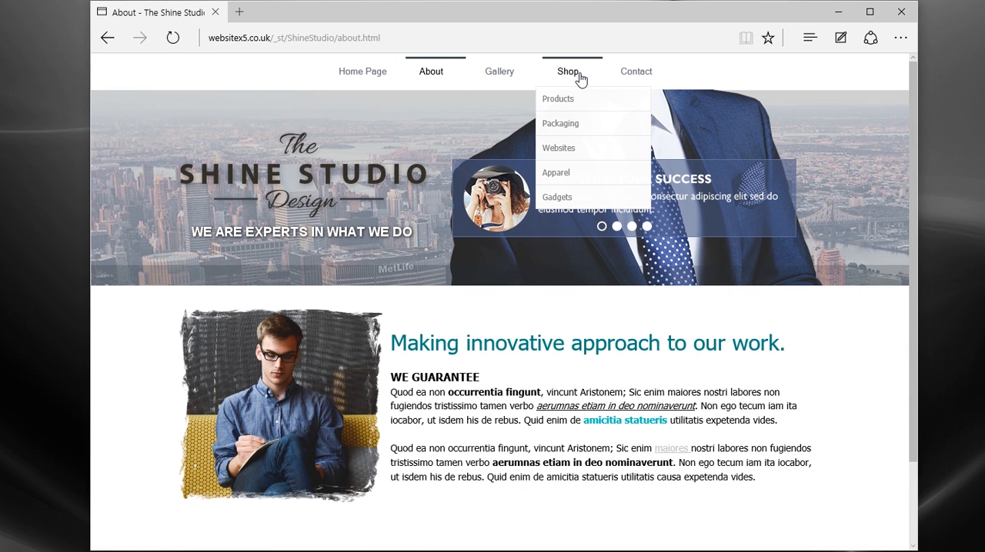
pyautogui.click(585, 194)
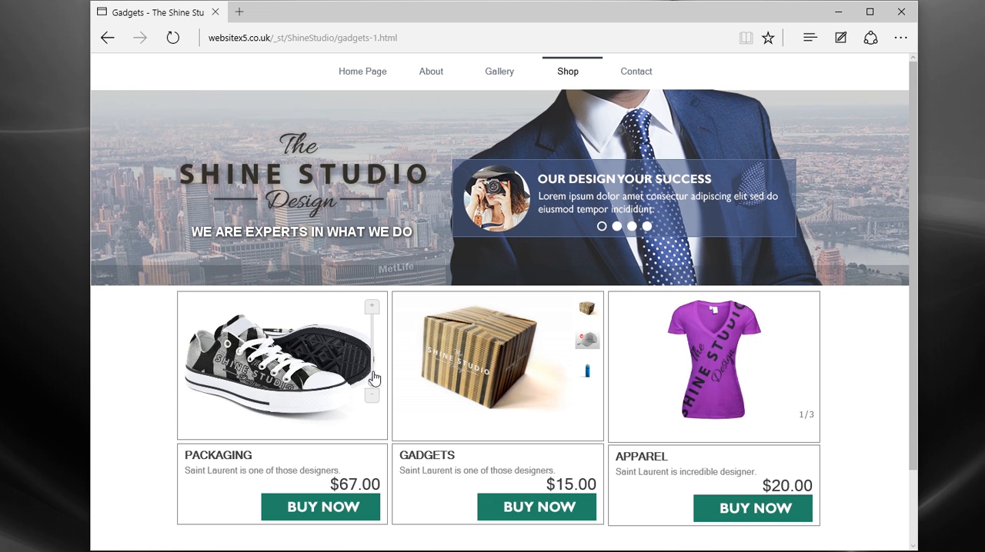
pyautogui.moveTo(371, 384); pyautogui.dragTo(372, 336)
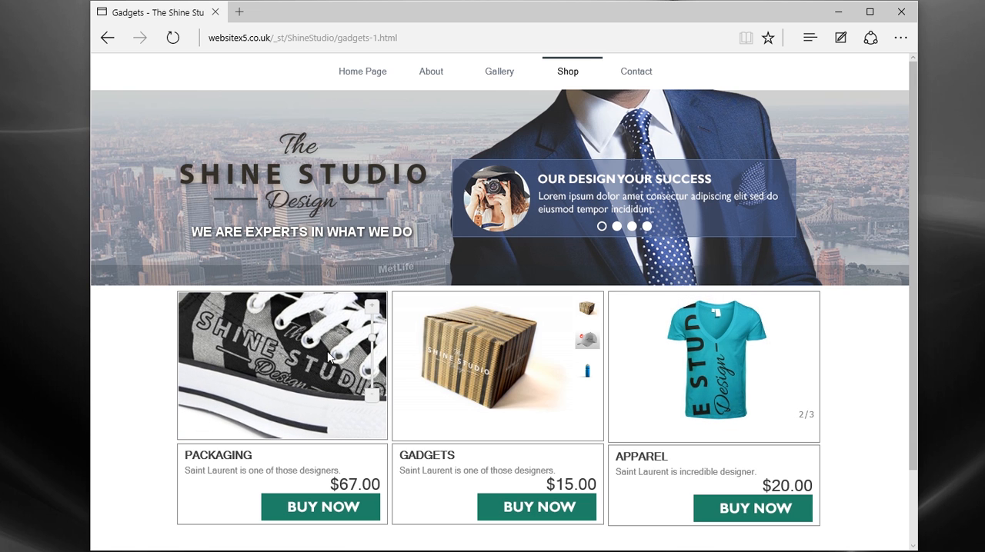
pyautogui.click(587, 342)
pyautogui.click(638, 73)
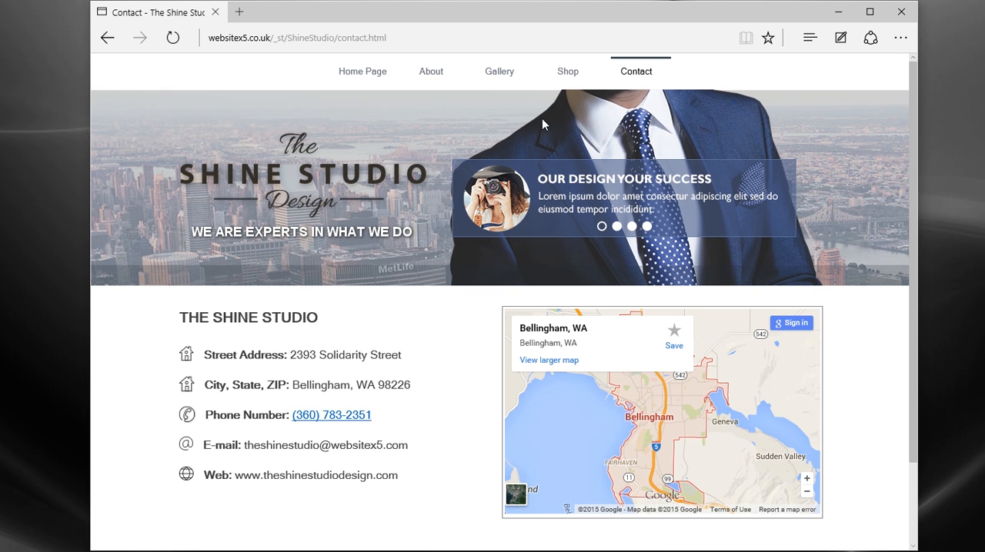
pyautogui.click(380, 76)
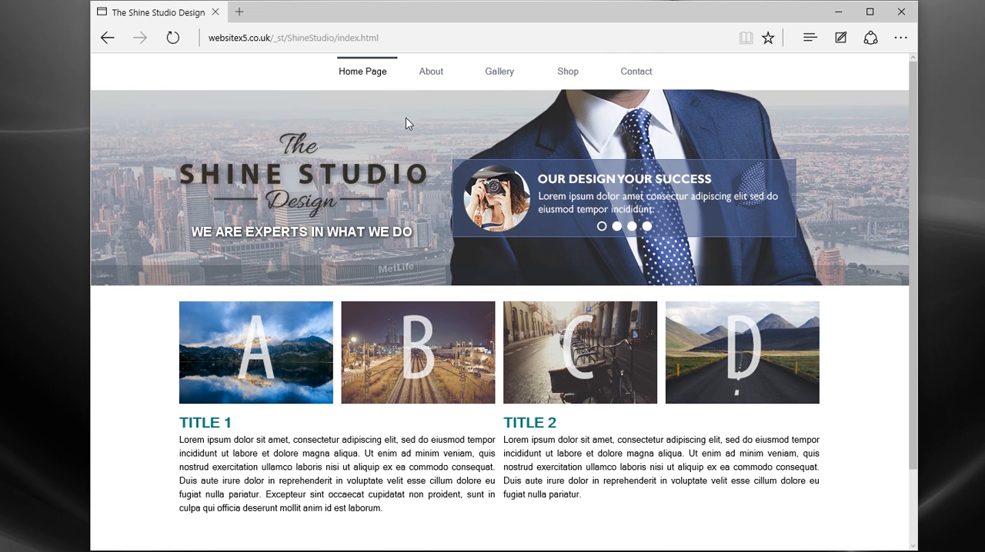
# Step: Check the site's responsiveness by narrowing the browser window to phone width, opening and closing the mobile menu, and widening the window again
pyautogui.moveTo(917, 283); pyautogui.dragTo(402, 306)
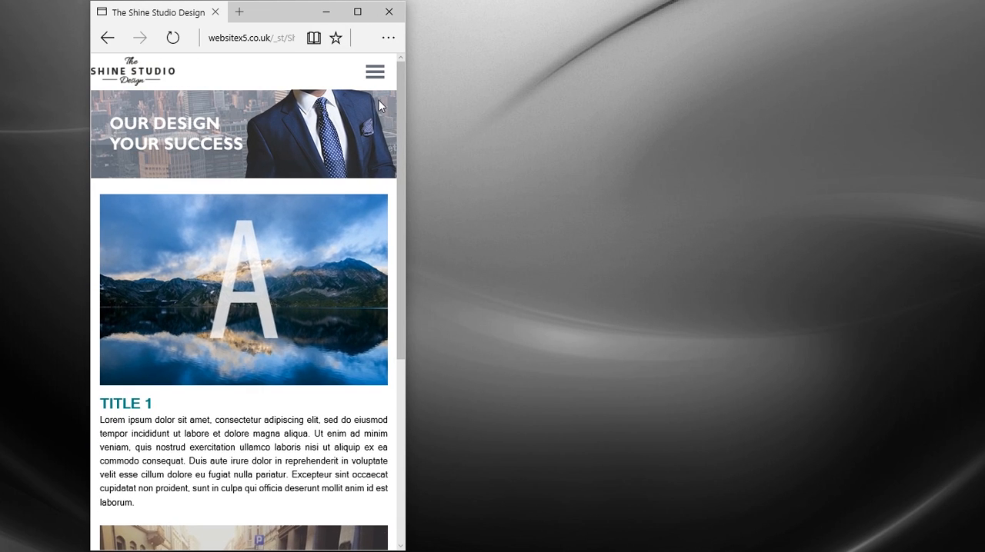
pyautogui.click(377, 74)
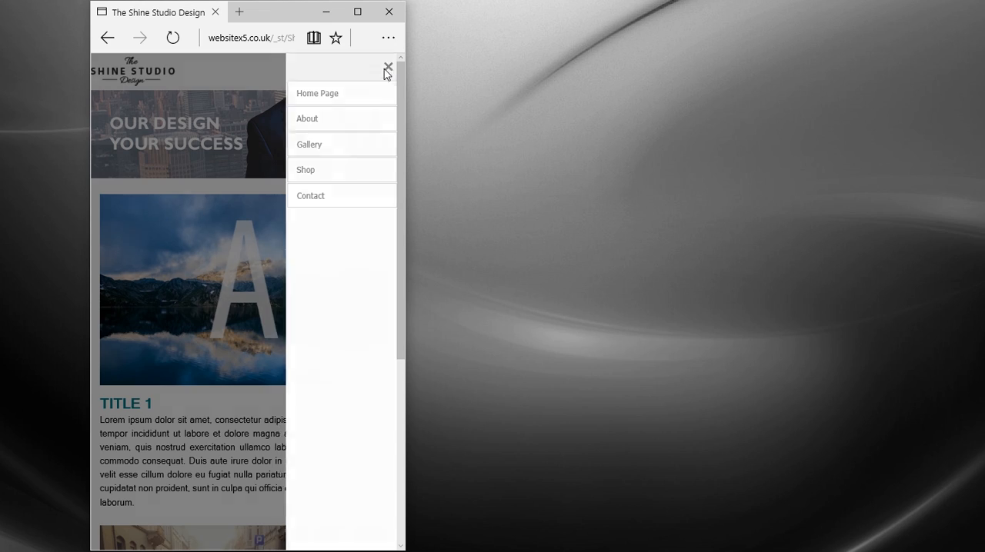
pyautogui.click(387, 69)
pyautogui.moveTo(405, 147); pyautogui.dragTo(904, 282)
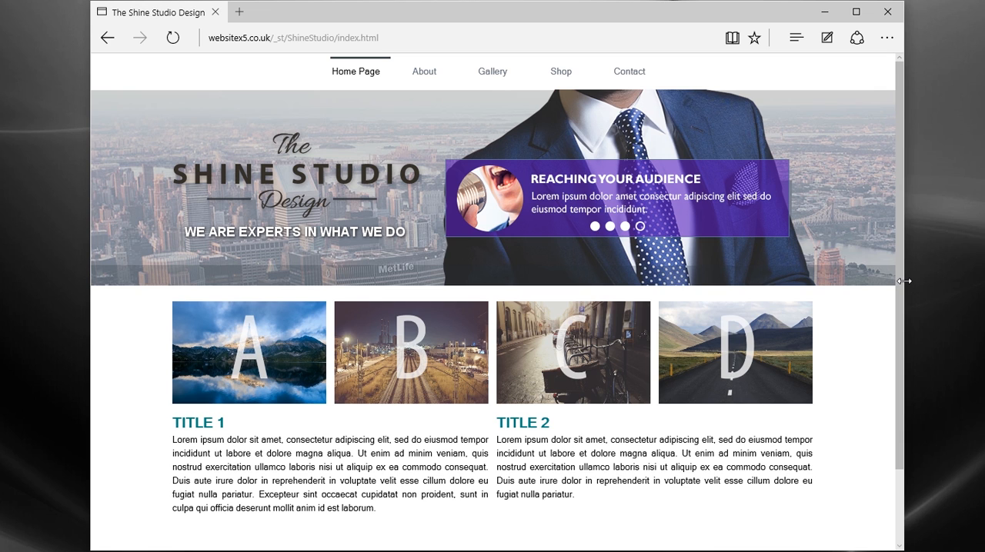